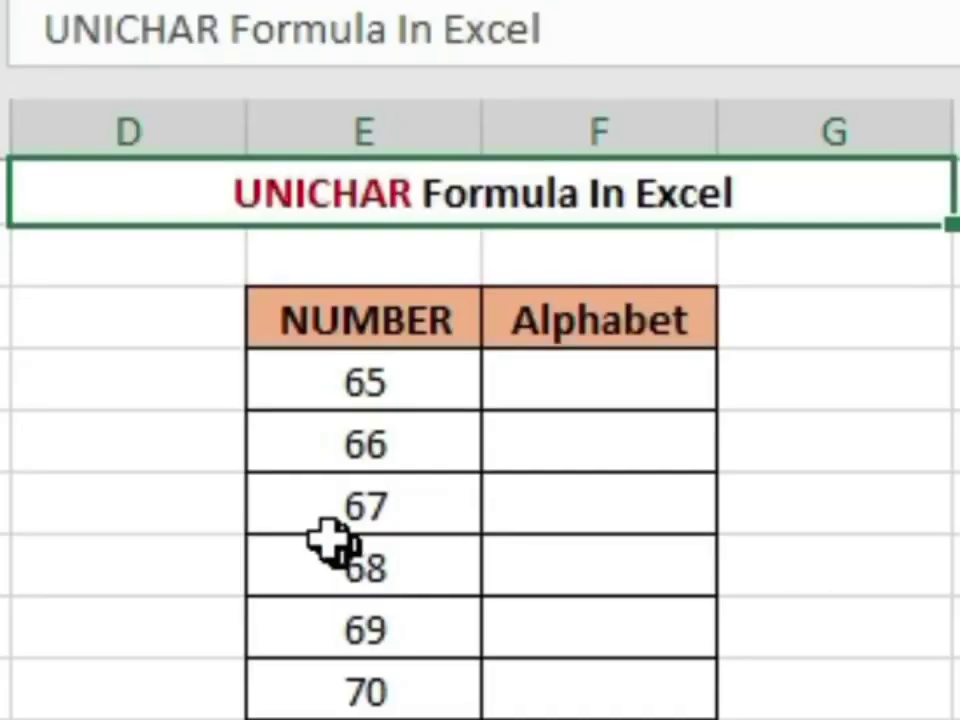
- Select the NUMBER and Alphabet columns down to their last entries
{"action": "left_click", "coordinate": [398, 330]}
{"action": "key", "text": "ctrl+shift+Down"}
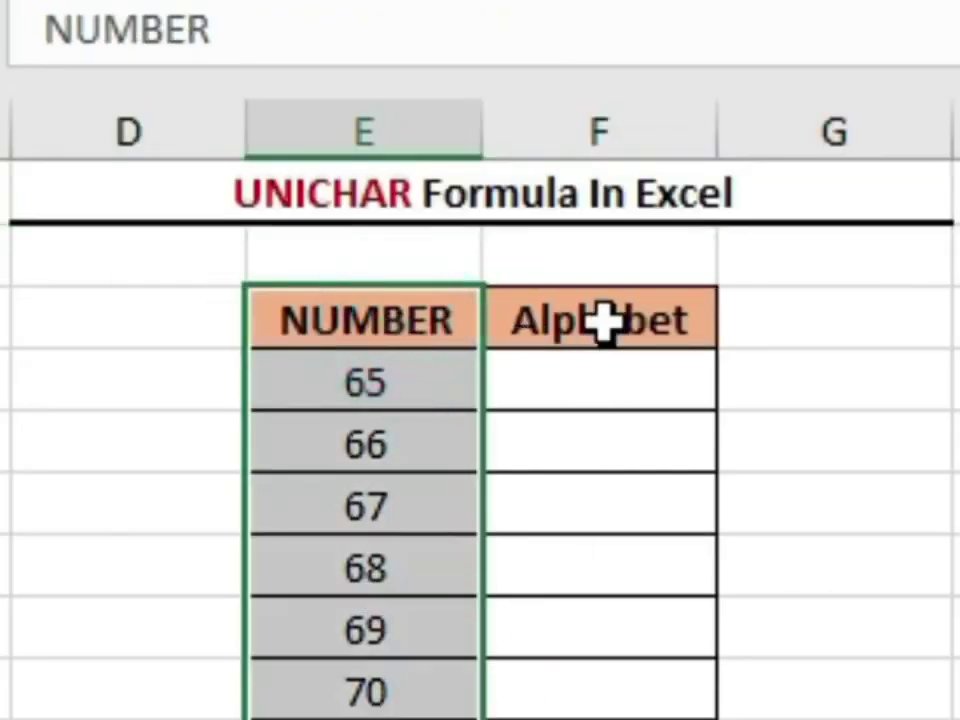
{"action": "left_click", "coordinate": [604, 321]}
{"action": "key", "text": "ctrl+shift+Down"}
- Enter =UNICHAR(E4) in the first Alphabet cell, beside 65
{"action": "left_click", "coordinate": [559, 392]}
{"action": "left_click", "coordinate": [422, 30]}
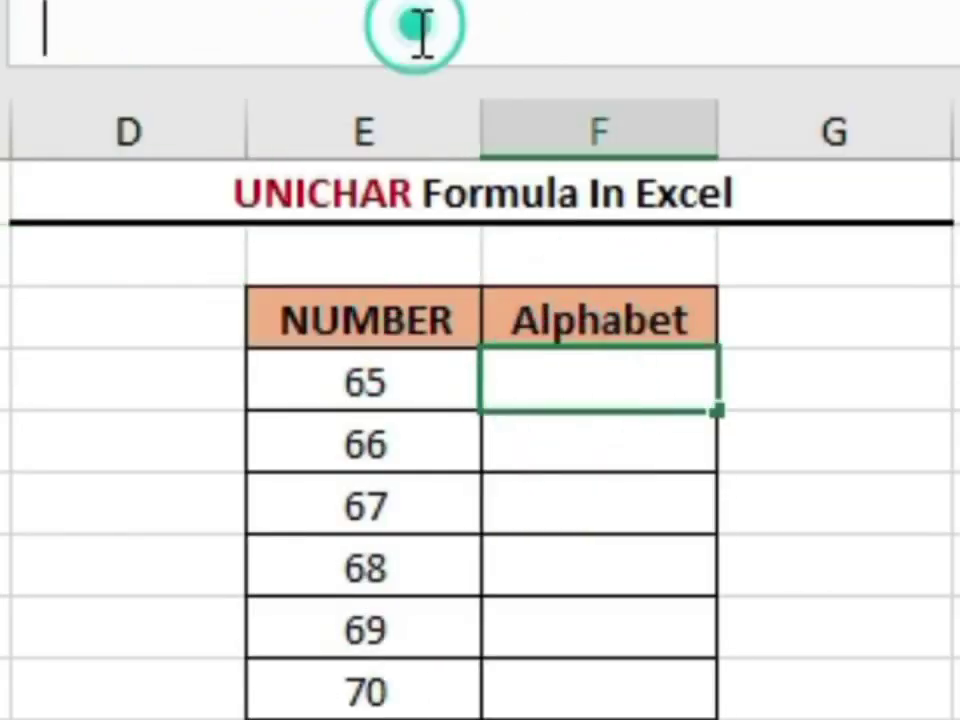
{"action": "type", "text": "=un"}
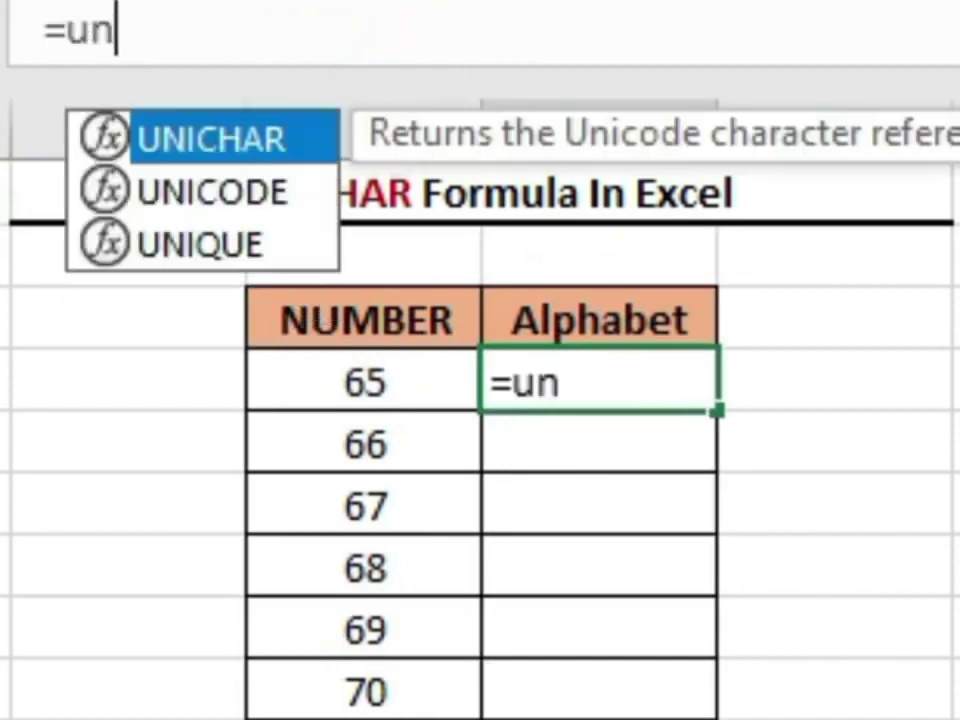
{"action": "type", "text": "i"}
{"action": "key", "text": "Tab"}
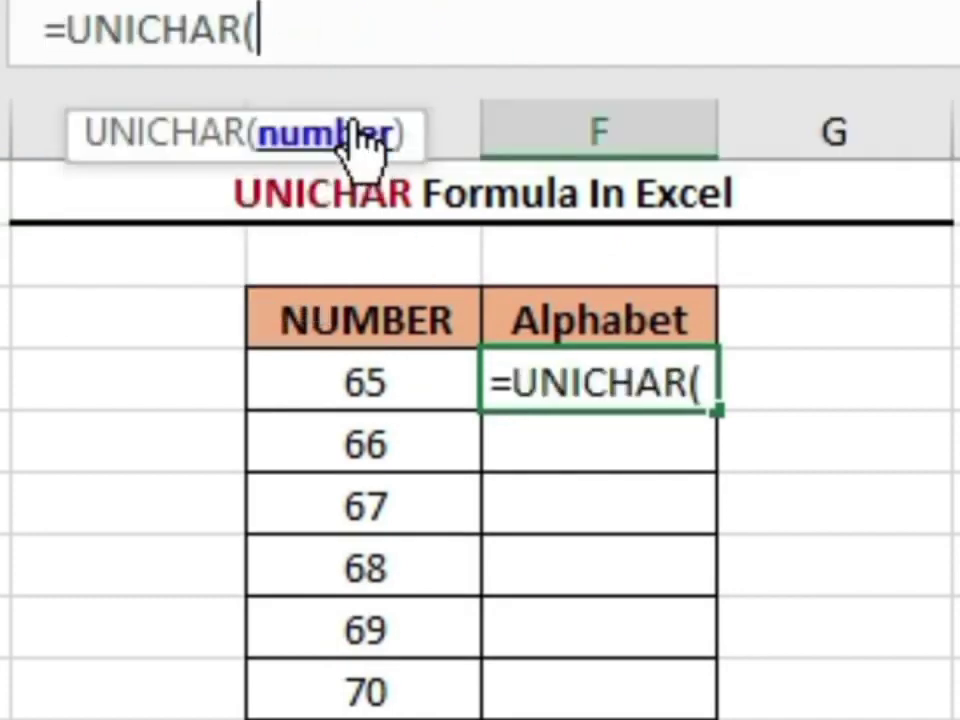
{"action": "left_click", "coordinate": [431, 378]}
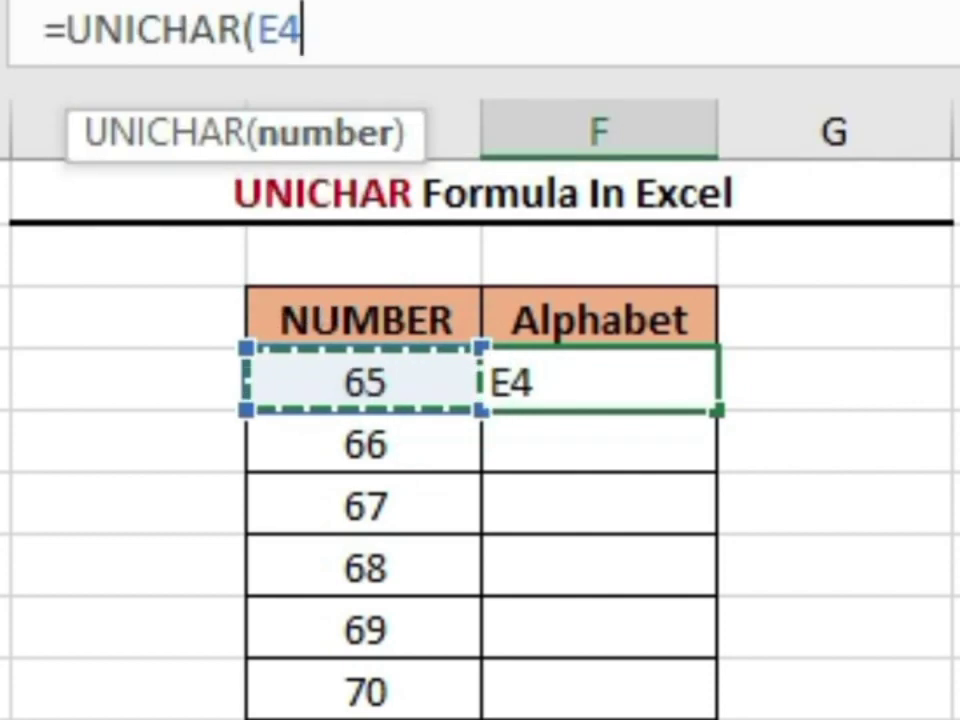
{"action": "type", "text": ")"}
{"action": "key", "text": "Return"}
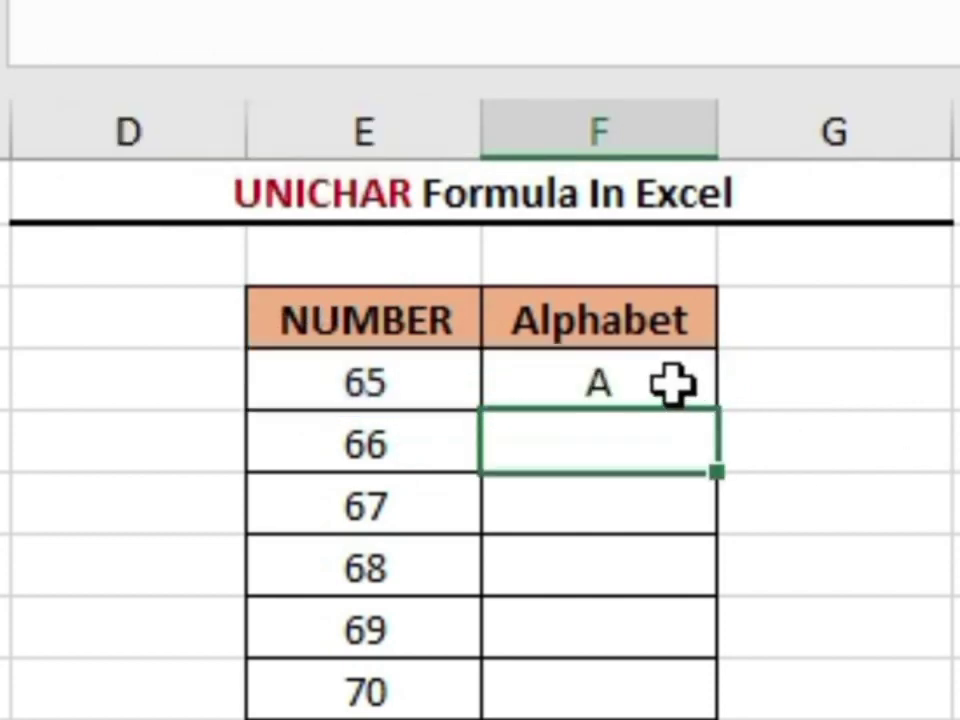
- Fill the UNICHAR formula down the Alphabet column to show A through F
{"action": "left_click", "coordinate": [672, 383]}
{"action": "left_click_drag", "start_coordinate": [716, 410], "coordinate": [716, 712]}
{"action": "scroll", "coordinate": [480, 430], "scroll_direction": "up", "scroll_amount": 6}
{"action": "scroll", "coordinate": [480, 430], "scroll_direction": "up", "scroll_amount": 7}
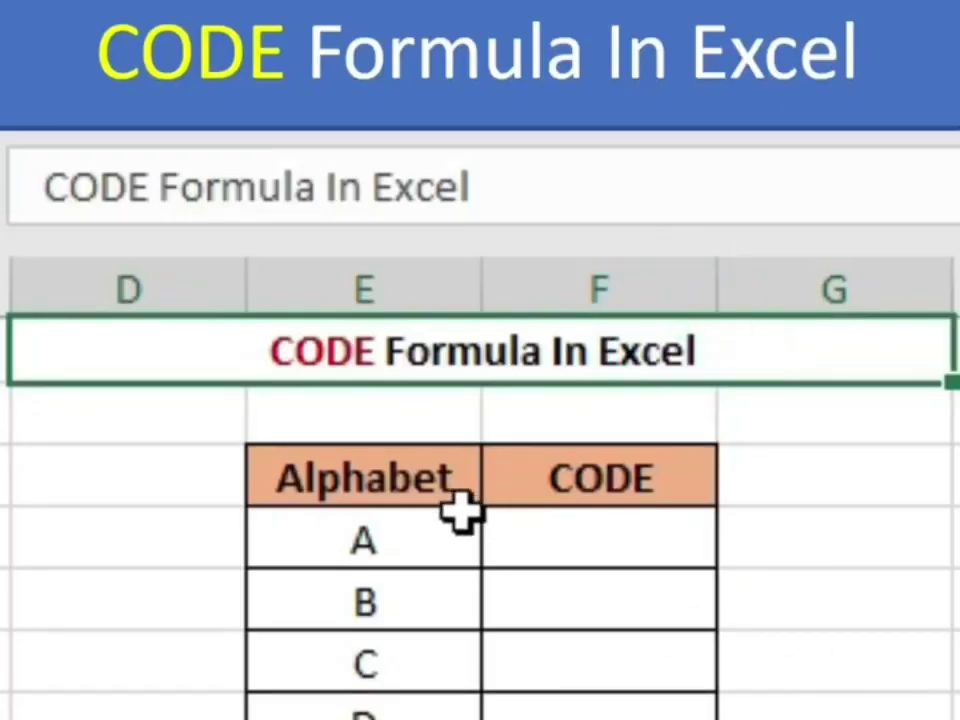
- Enter =CODE(E4) in the first CODE cell, beside the letter A
{"action": "left_click", "coordinate": [440, 495]}
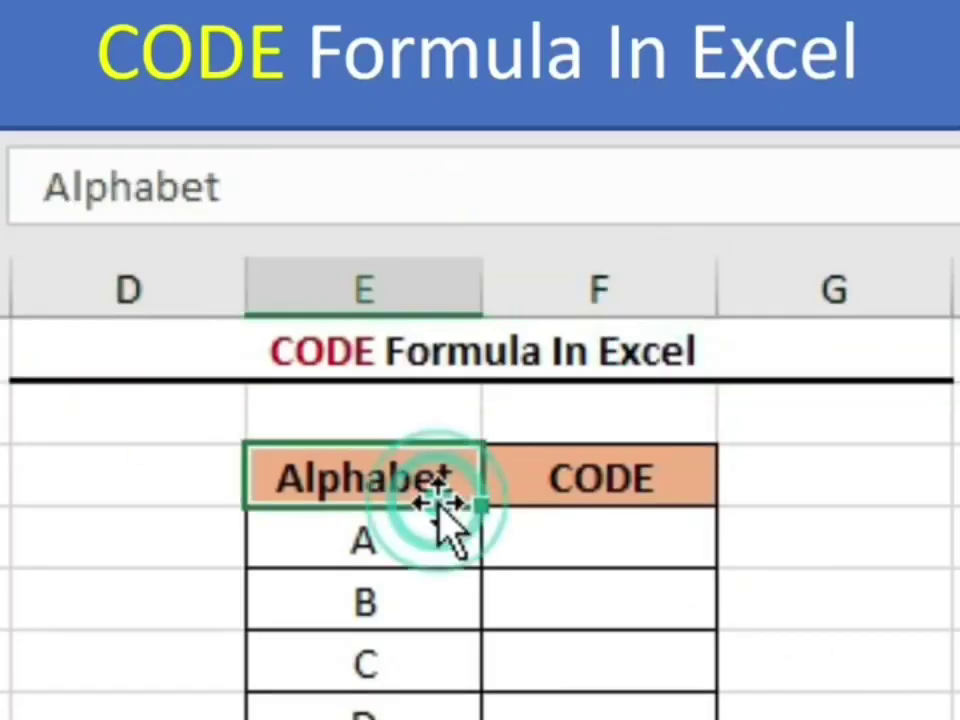
{"action": "left_click", "coordinate": [600, 485]}
{"action": "left_click", "coordinate": [589, 551]}
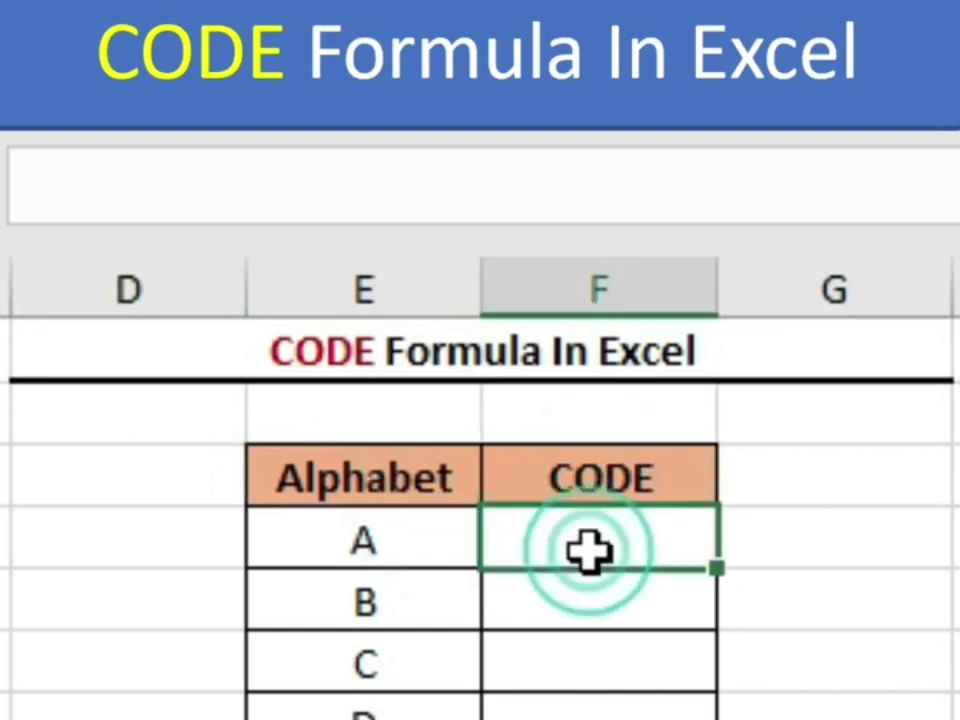
{"action": "left_click", "coordinate": [455, 197]}
{"action": "type", "text": "="}
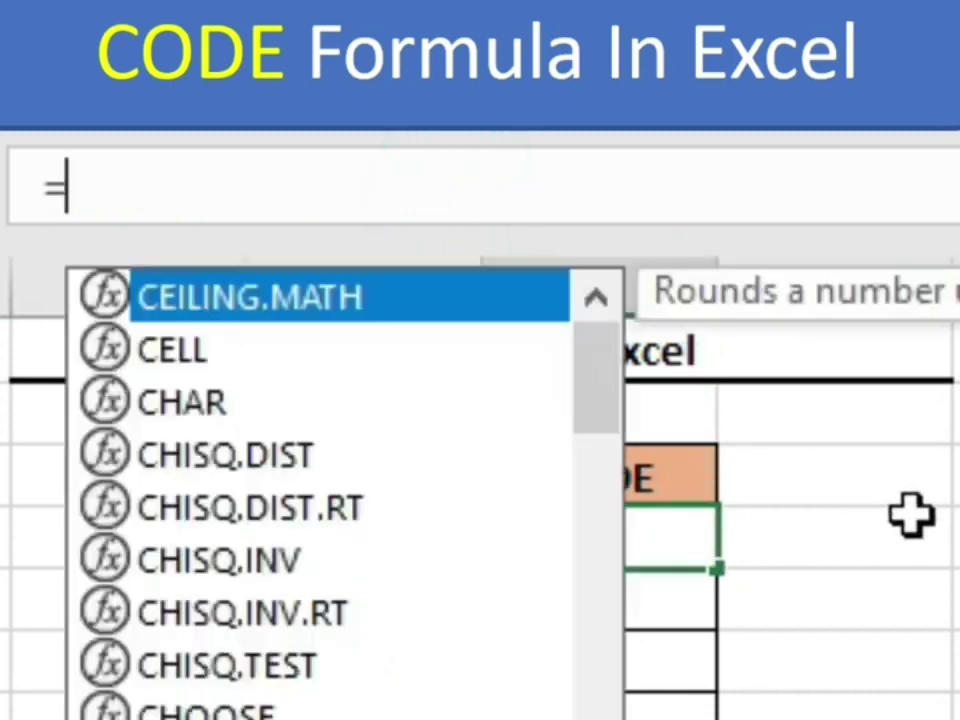
{"action": "type", "text": "co"}
{"action": "key", "text": "Tab"}
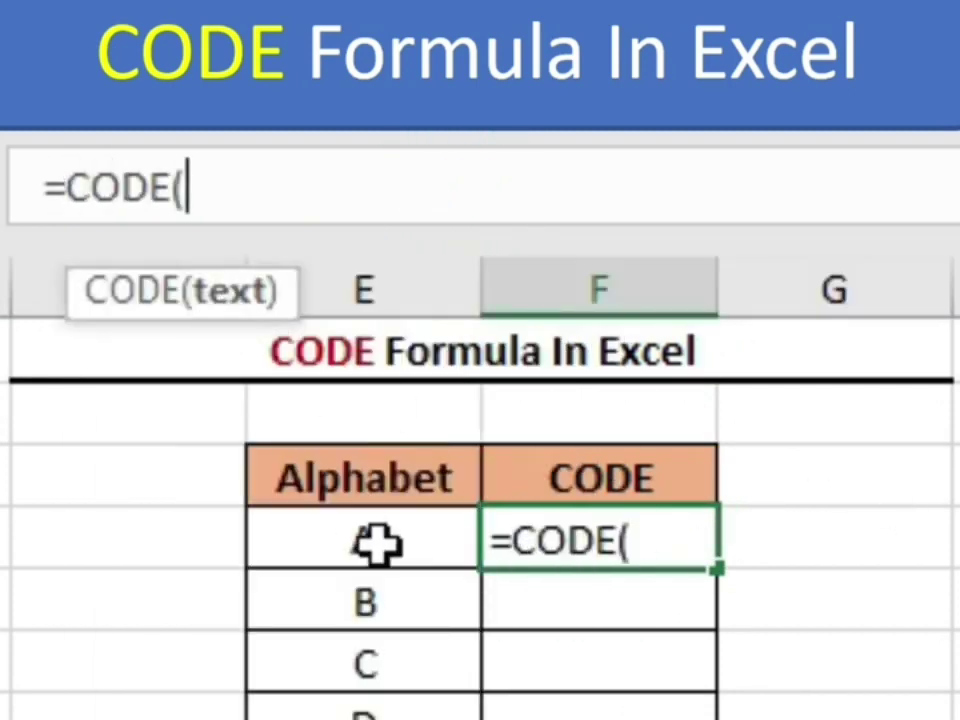
{"action": "left_click", "coordinate": [377, 543]}
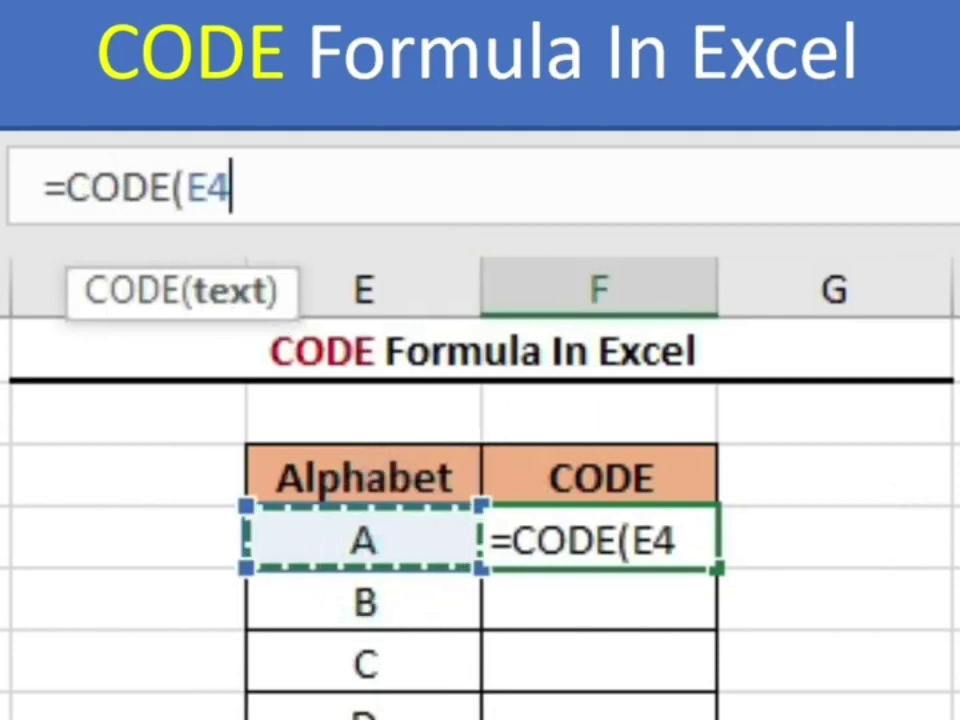
{"action": "type", "text": ")"}
{"action": "key", "text": "Return"}
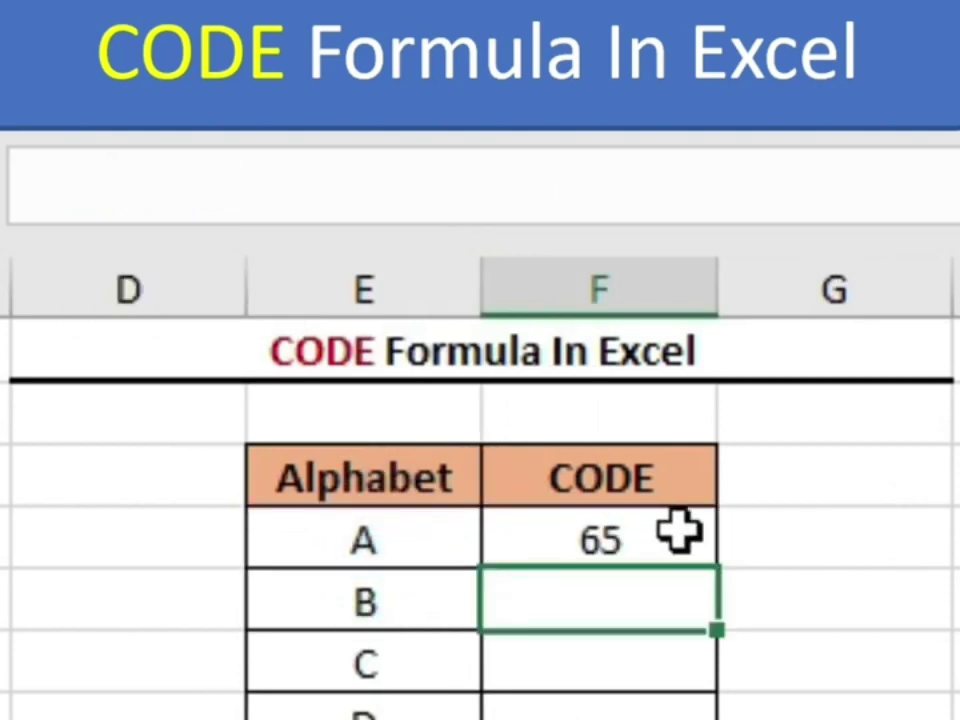
- Fill the CODE formula down the column, returning 65, 66, 67, 68
{"action": "left_click", "coordinate": [705, 548]}
{"action": "left_click_drag", "start_coordinate": [718, 571], "coordinate": [600, 715]}
{"action": "scroll", "coordinate": [480, 500], "scroll_direction": "up", "scroll_amount": 4}
{"action": "scroll", "coordinate": [480, 500], "scroll_direction": "up", "scroll_amount": 7}
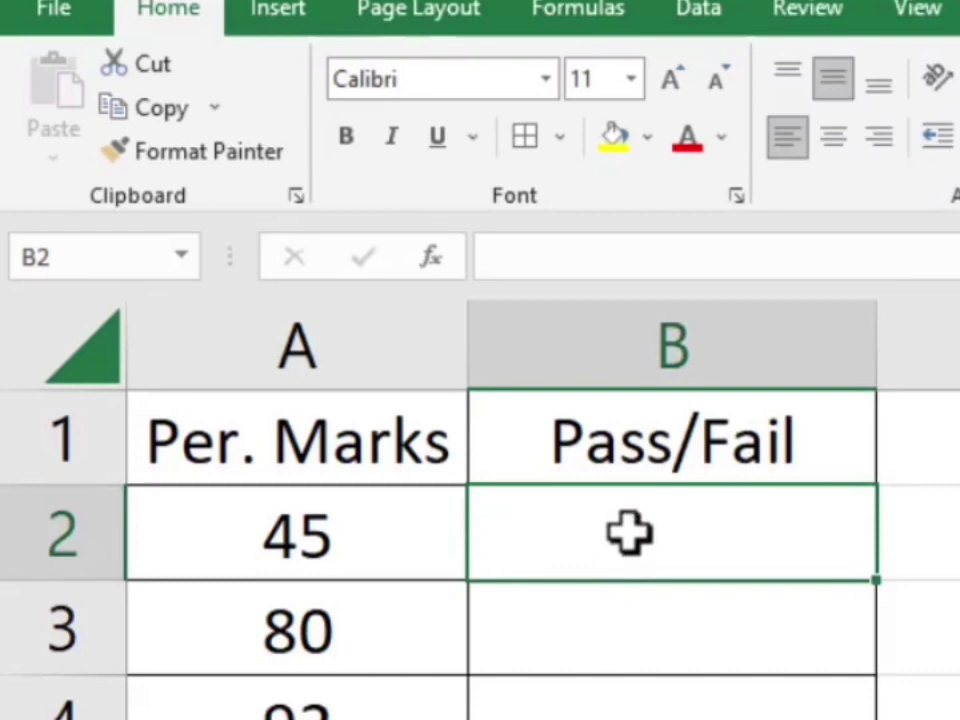
- Enter =IF(A2<33,"fail","pass") in B2
{"action": "type", "text": "=i"}
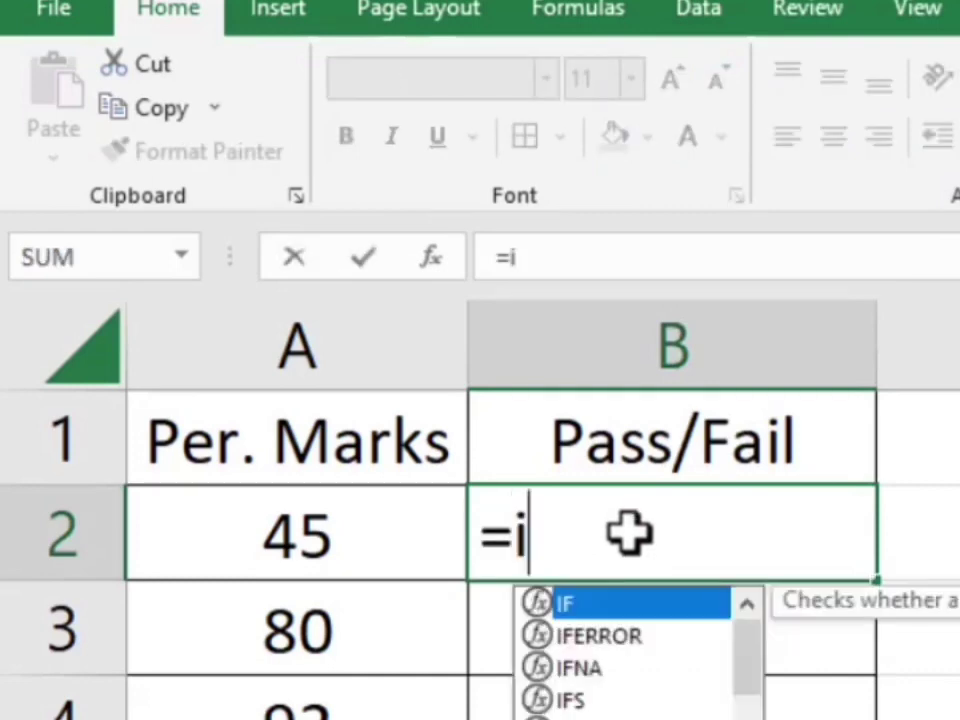
{"action": "type", "text": "f("}
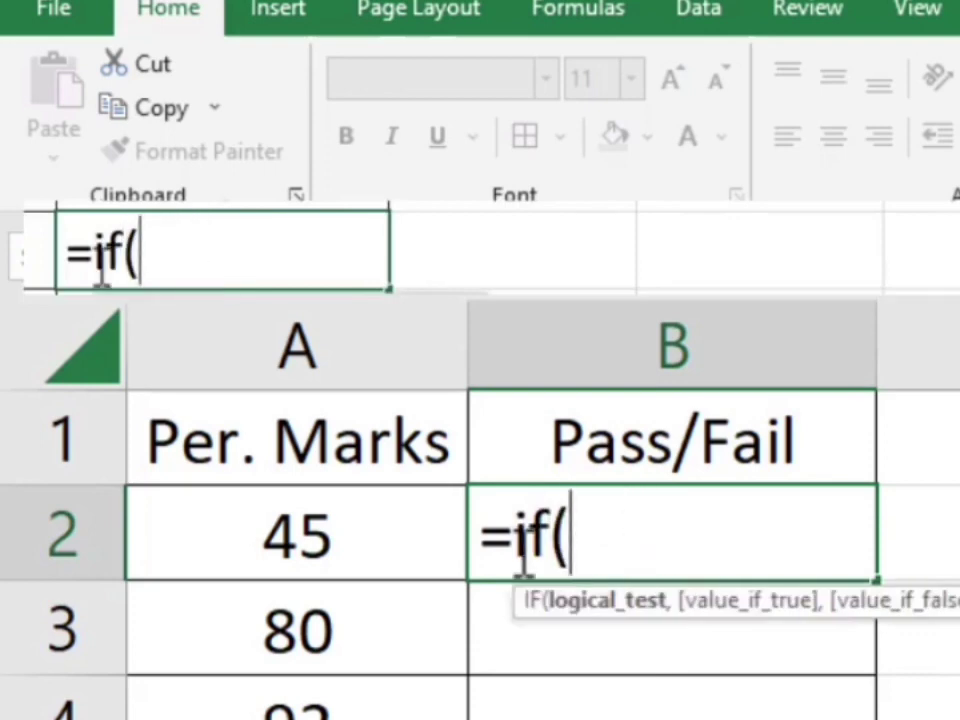
{"action": "left_click", "coordinate": [292, 545]}
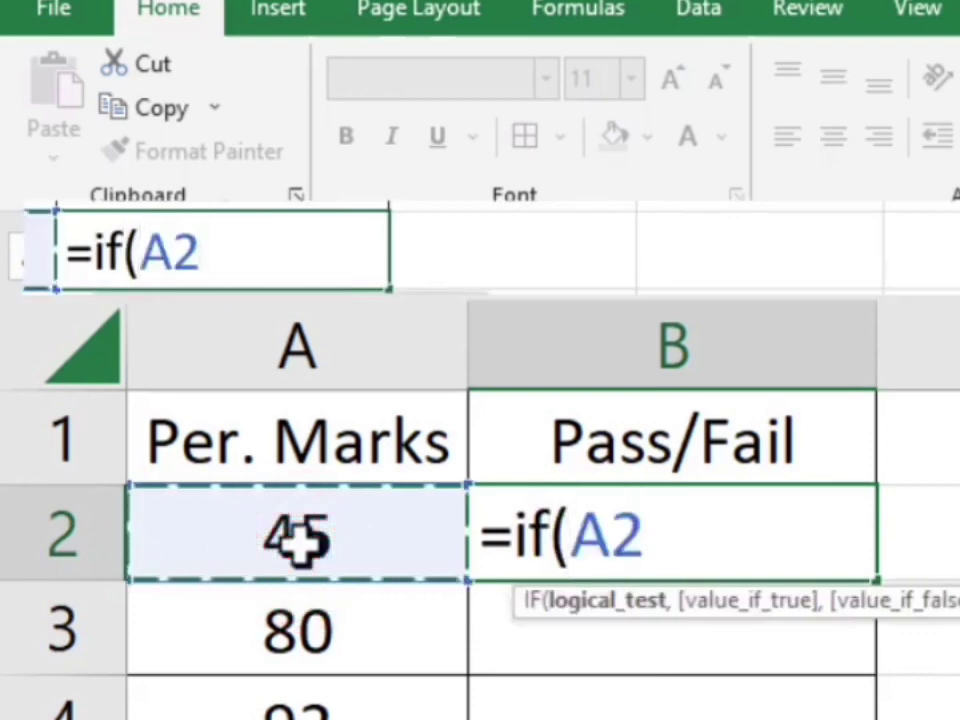
{"action": "type", "text": "<33"}
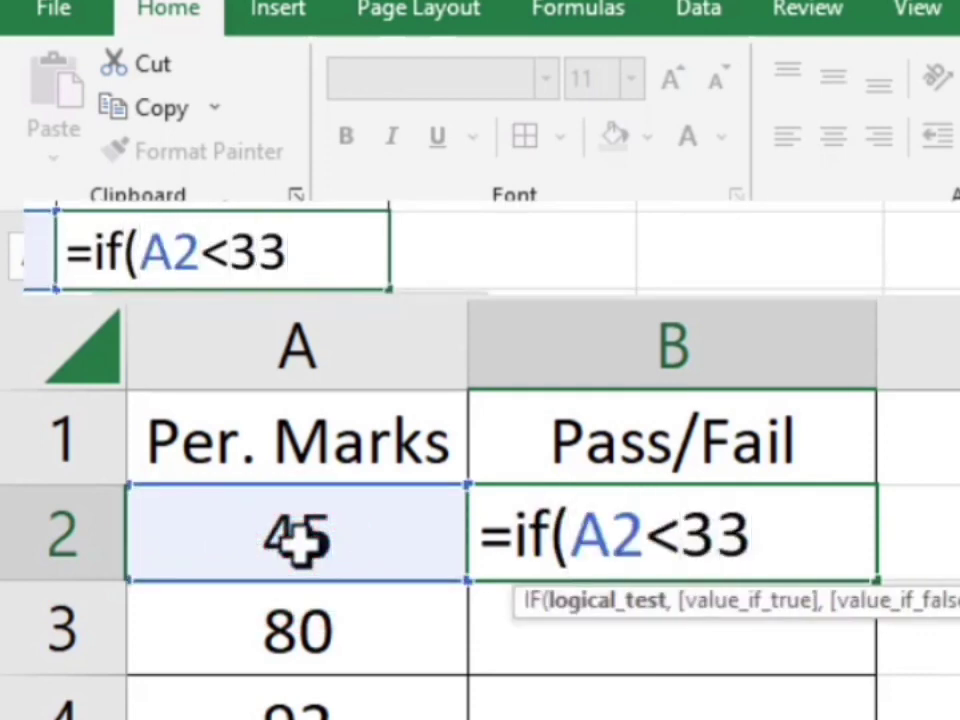
{"action": "type", "text": ","}
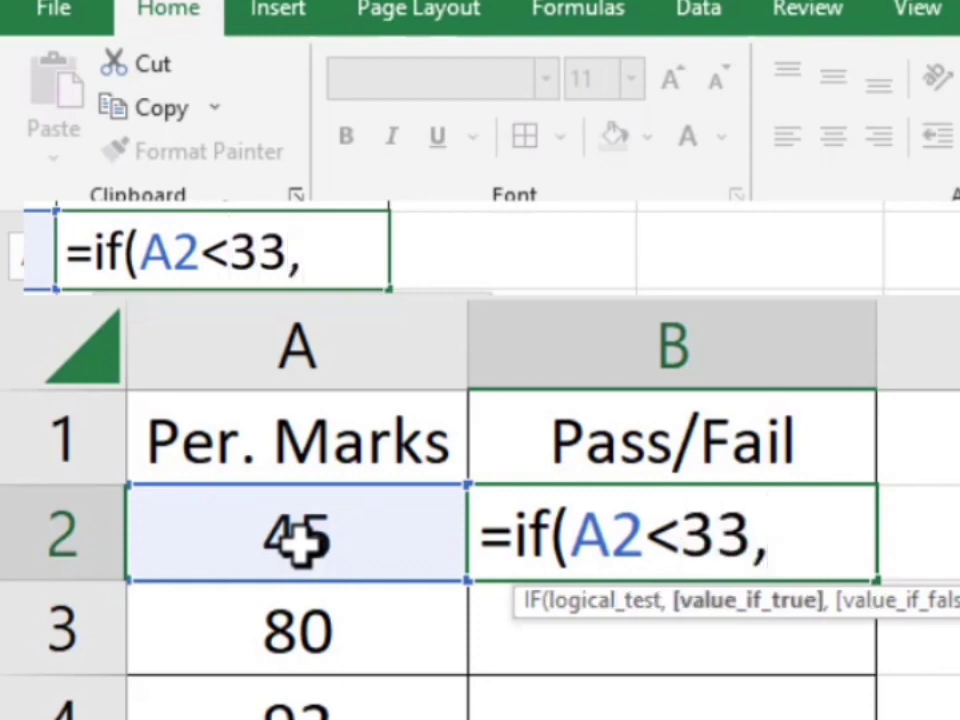
{"action": "type", "text": "\"fail"}
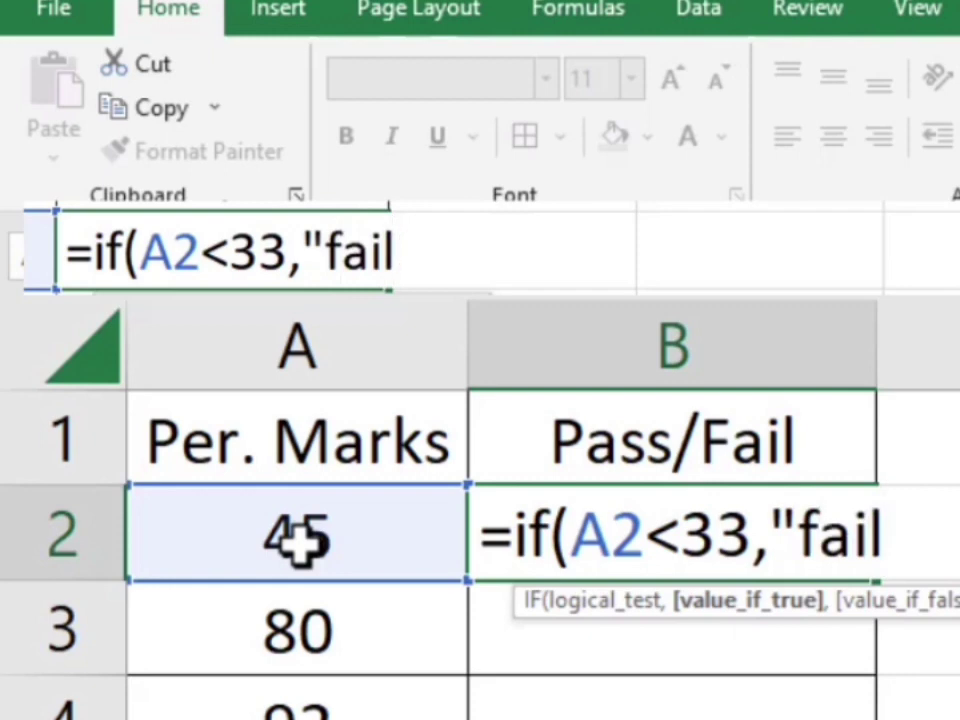
{"action": "type", "text": "\","}
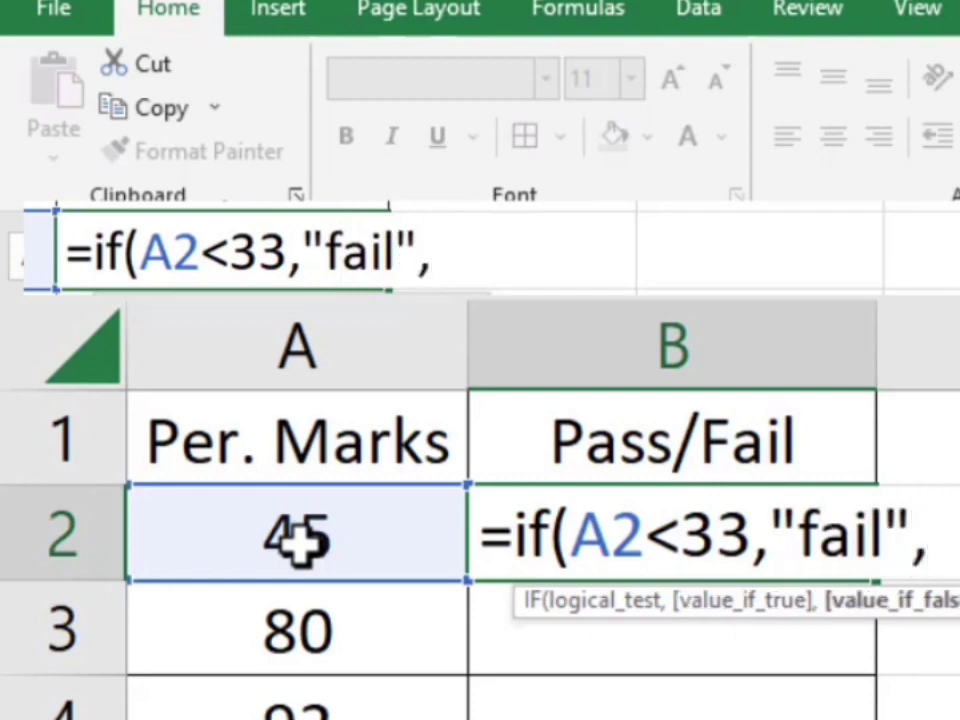
{"action": "type", "text": "\"pas"}
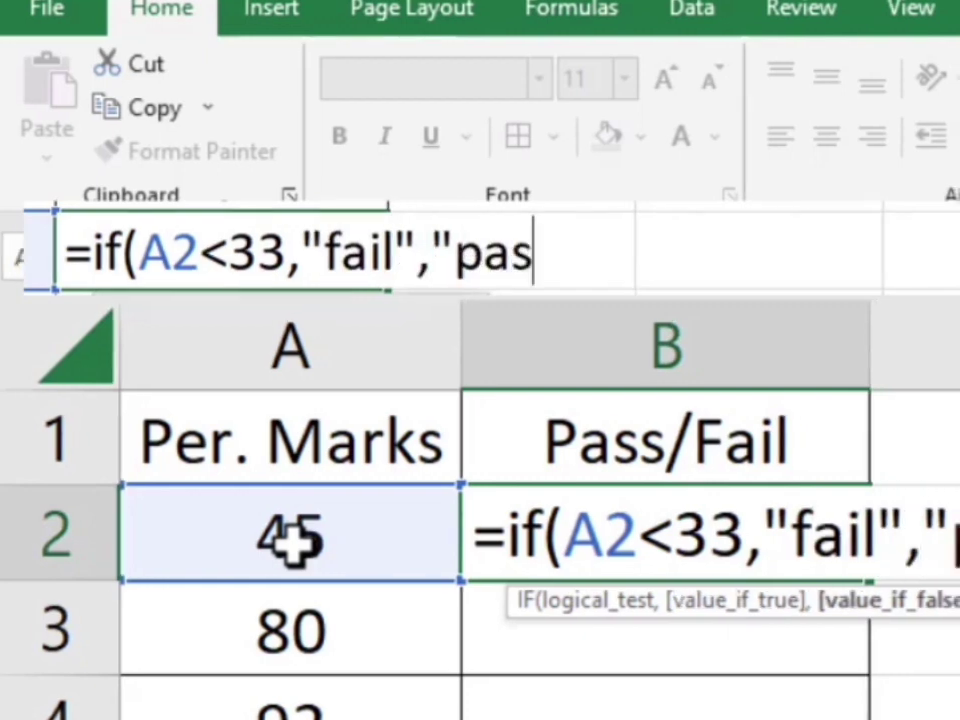
{"action": "type", "text": "s"}
{"action": "type", "text": "\""}
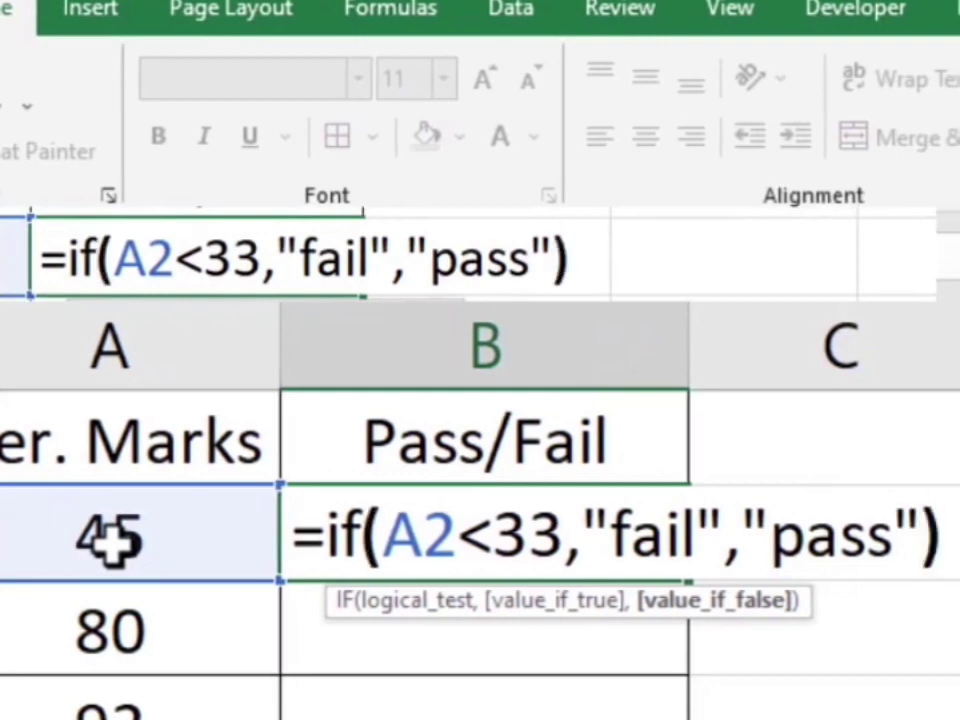
{"action": "key", "text": "Return"}
- Fill the pass/fail formula down column B and review the results
{"action": "left_click", "coordinate": [645, 533]}
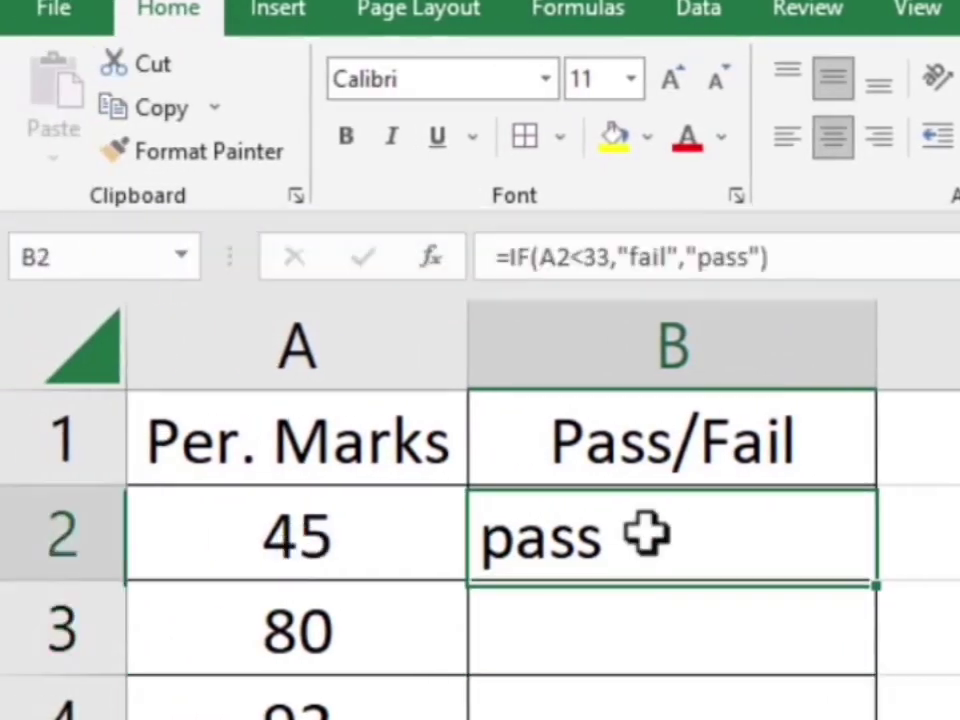
{"action": "double_click", "coordinate": [879, 580]}
{"action": "left_click", "coordinate": [650, 541]}
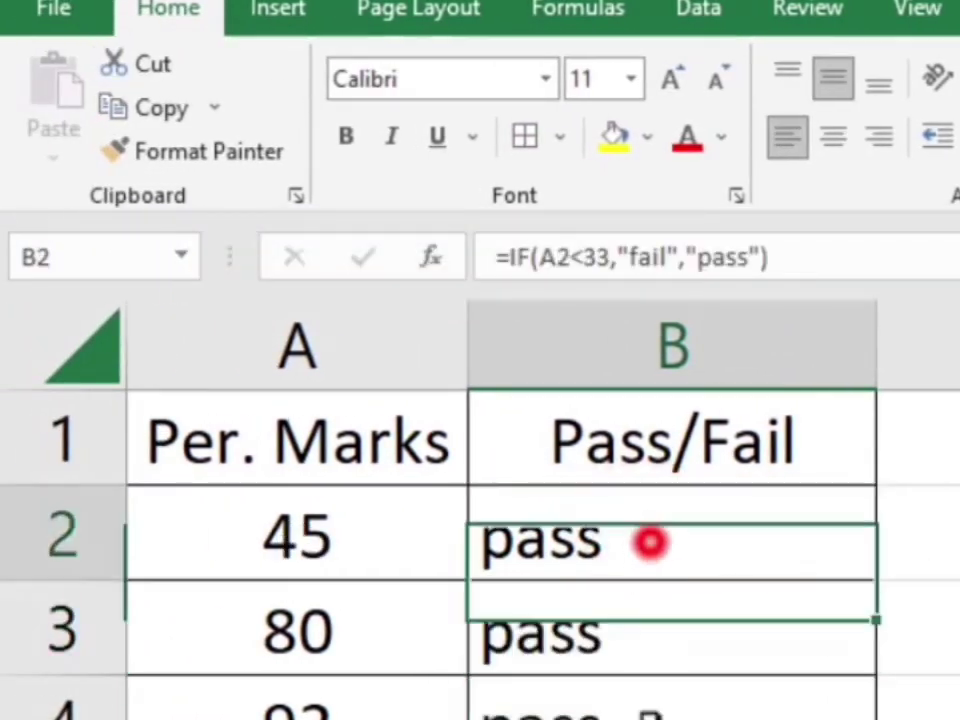
{"action": "left_click_drag", "start_coordinate": [650, 541], "coordinate": [650, 719]}
{"action": "left_click_drag", "start_coordinate": [297, 719], "coordinate": [673, 719]}
{"action": "left_click", "coordinate": [660, 705]}
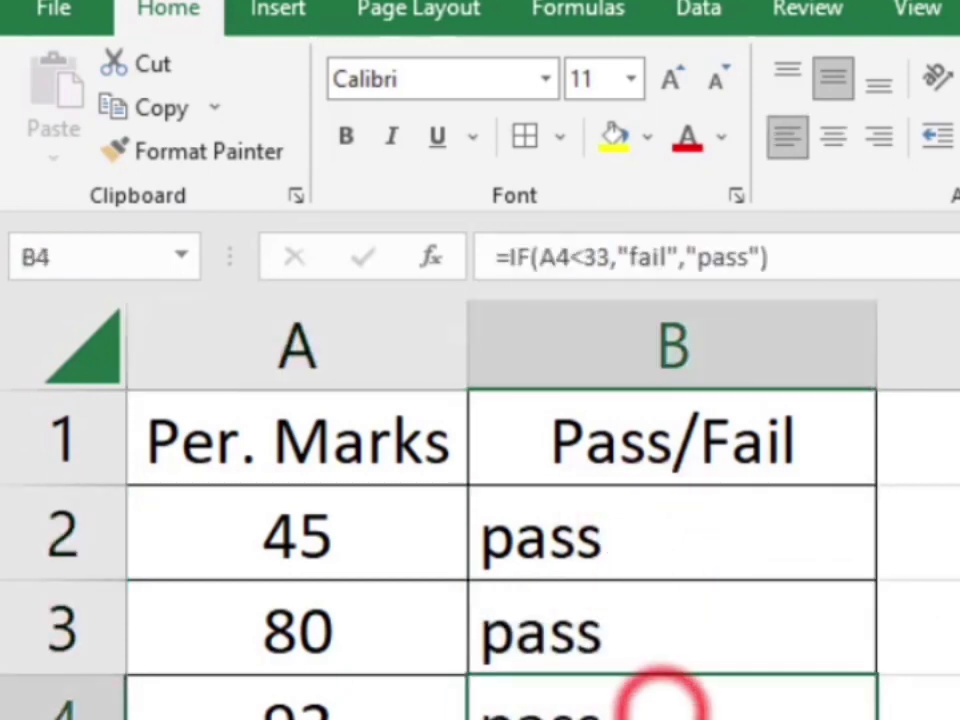
{"action": "left_click", "coordinate": [632, 545]}
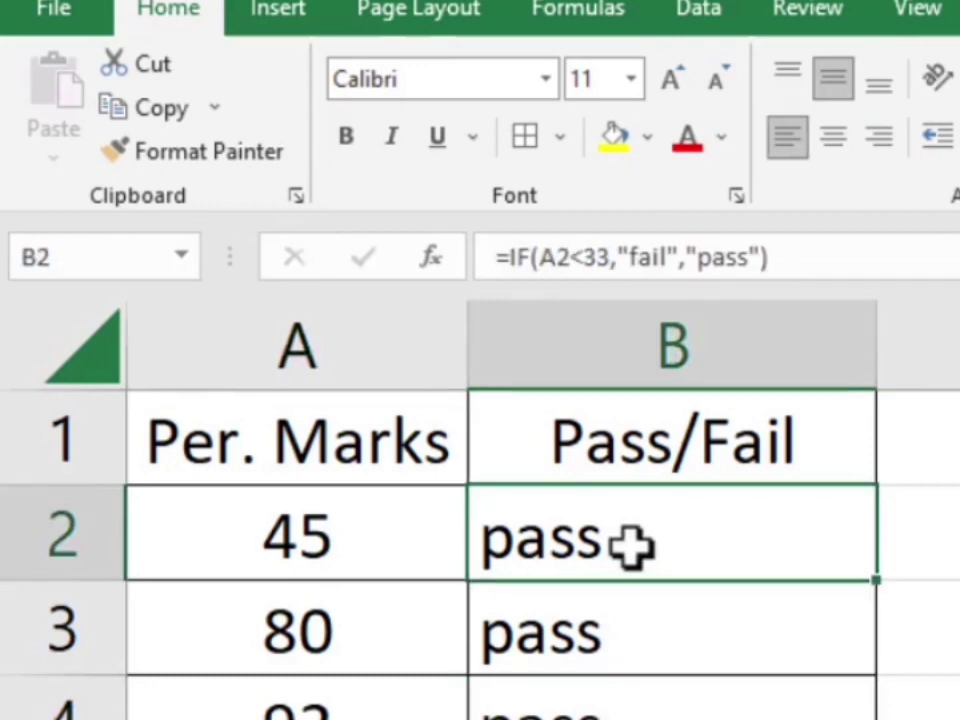
- Add a conditional formatting rule highlighting Pass/Fail cells that contain specific text
{"action": "left_click_drag", "start_coordinate": [640, 540], "coordinate": [640, 719]}
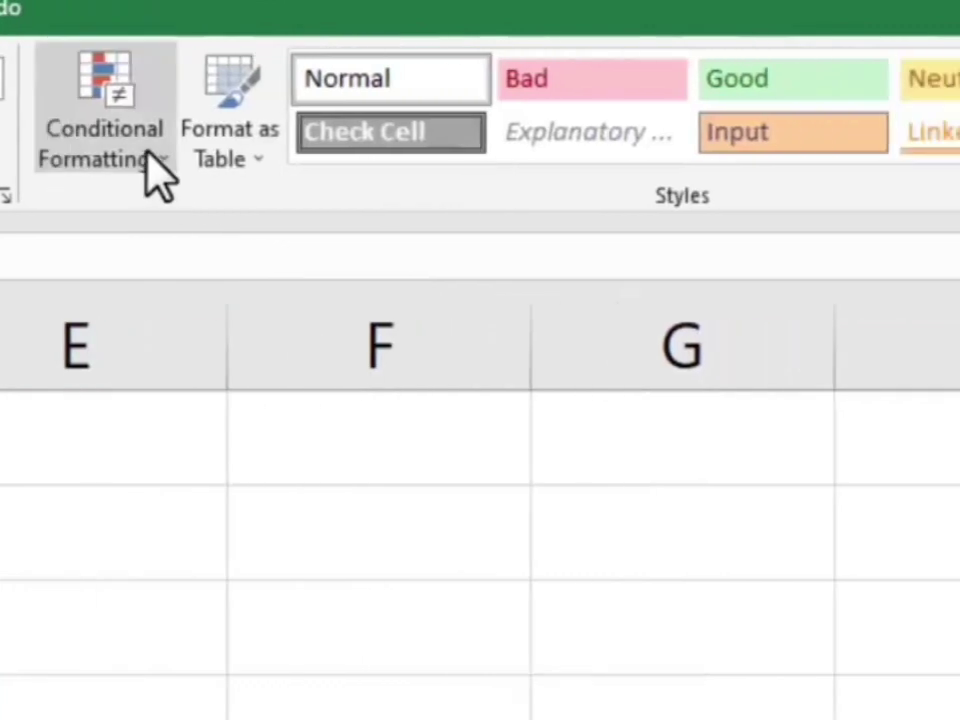
{"action": "left_click", "coordinate": [165, 165]}
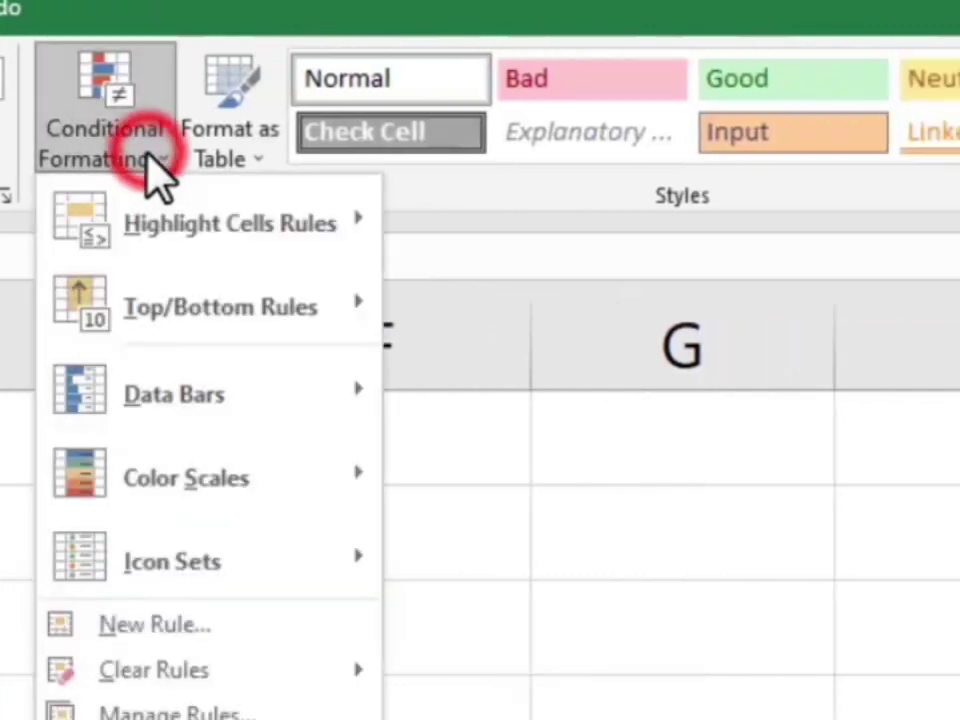
{"action": "mouse_move", "coordinate": [168, 250]}
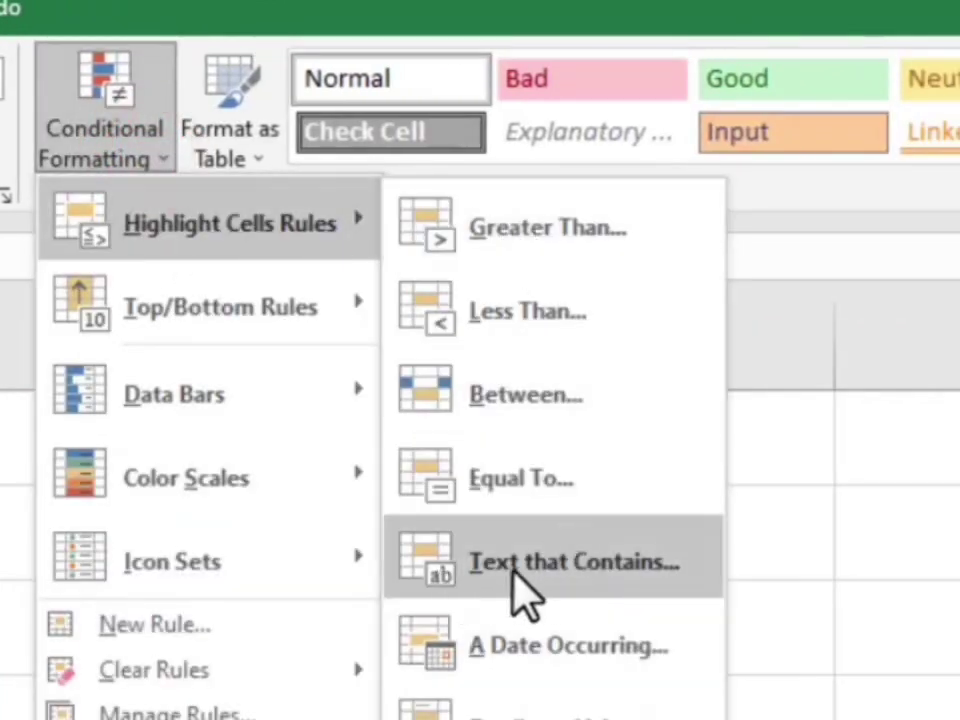
{"action": "left_click", "coordinate": [514, 572]}
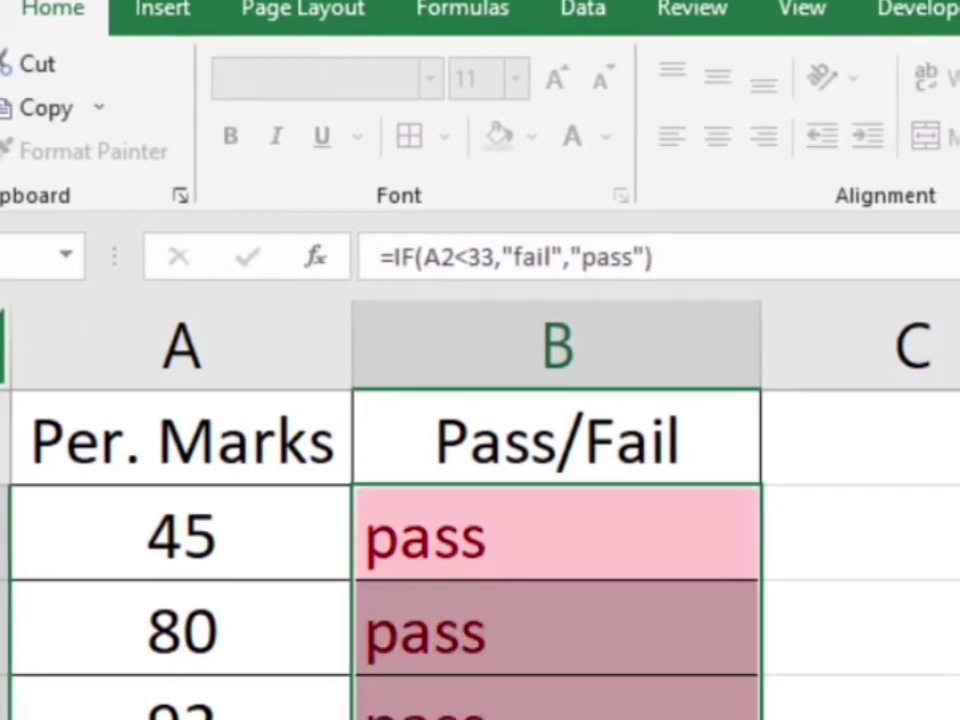
{"action": "key", "text": "Return"}
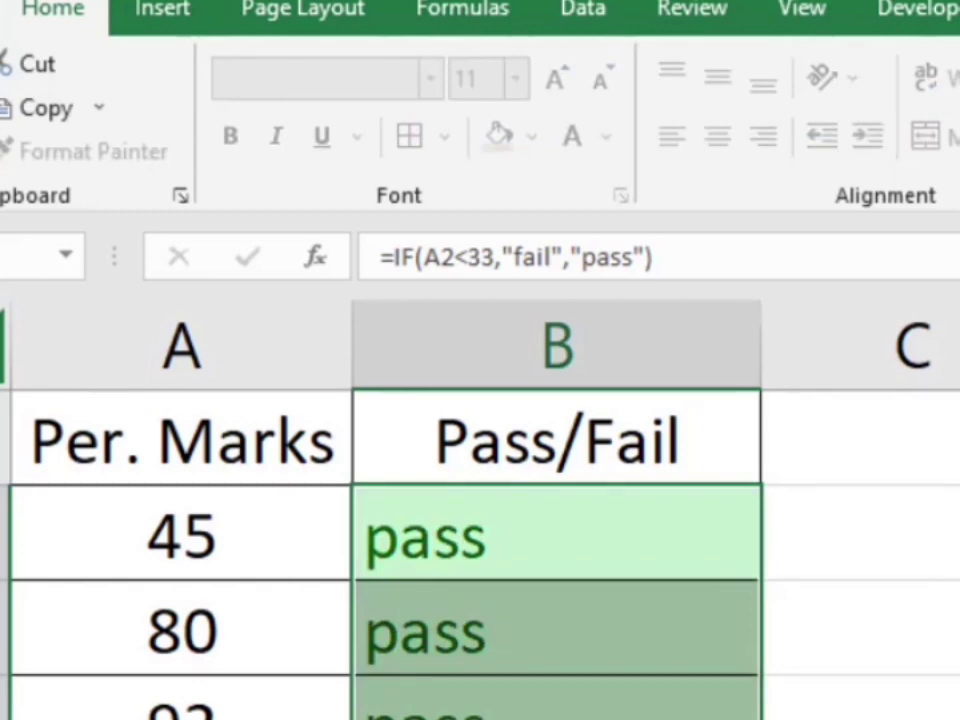
- Change the 80 mark in A3 to 30 so its result turns fail
{"action": "left_click", "coordinate": [546, 696]}
{"action": "left_click", "coordinate": [182, 628]}
{"action": "type", "text": "3"}
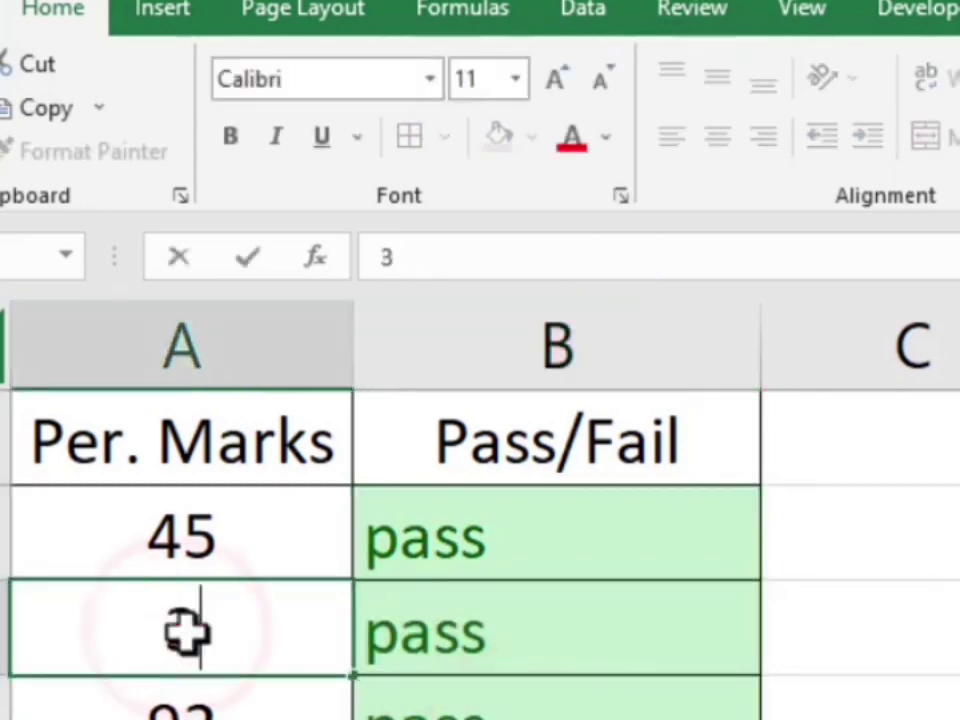
{"action": "type", "text": "0"}
{"action": "key", "text": "Return"}
{"action": "left_click", "coordinate": [520, 696]}
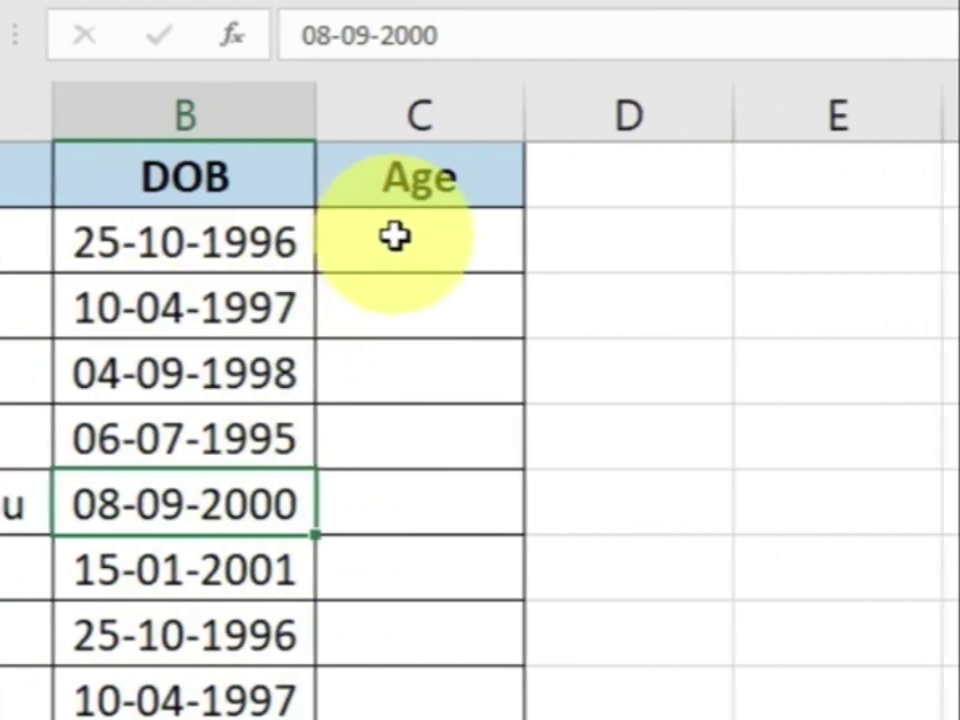
- Enter =DATEDIF(B2,TODAY(),"Y") in C2 to compute the first age
{"action": "left_click", "coordinate": [396, 236]}
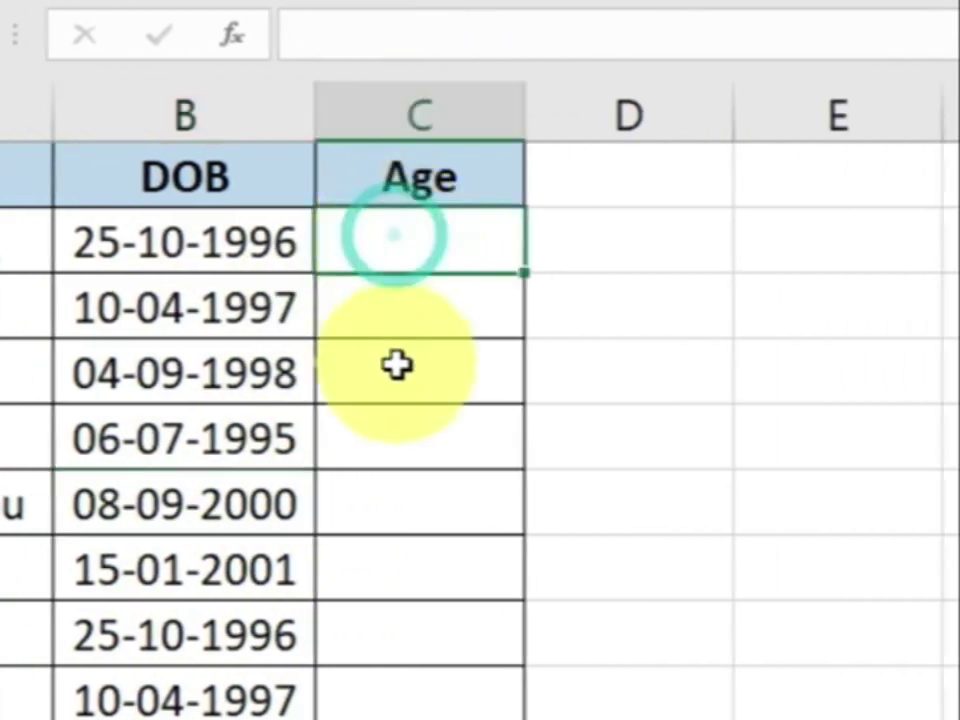
{"action": "type", "text": "=DA"}
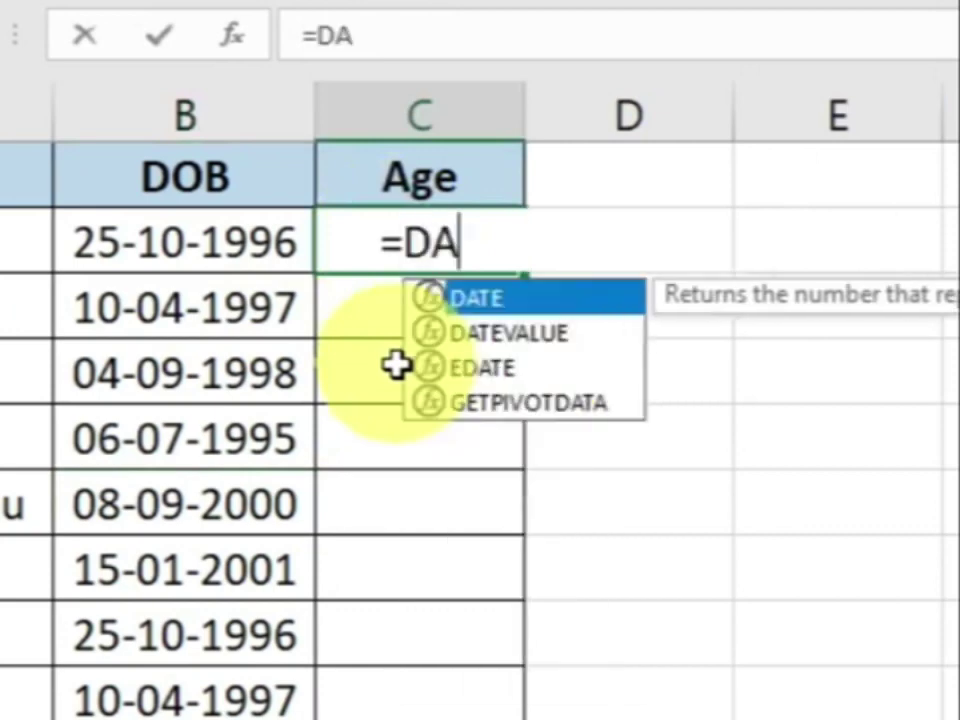
{"action": "type", "text": "TEDIF("}
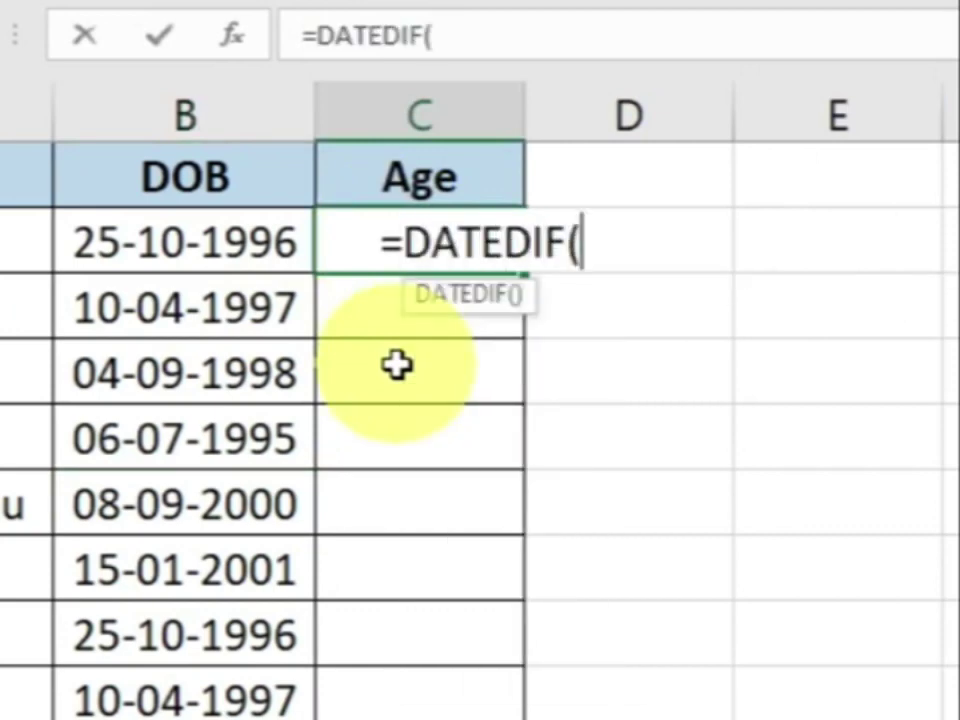
{"action": "left_click", "coordinate": [219, 240]}
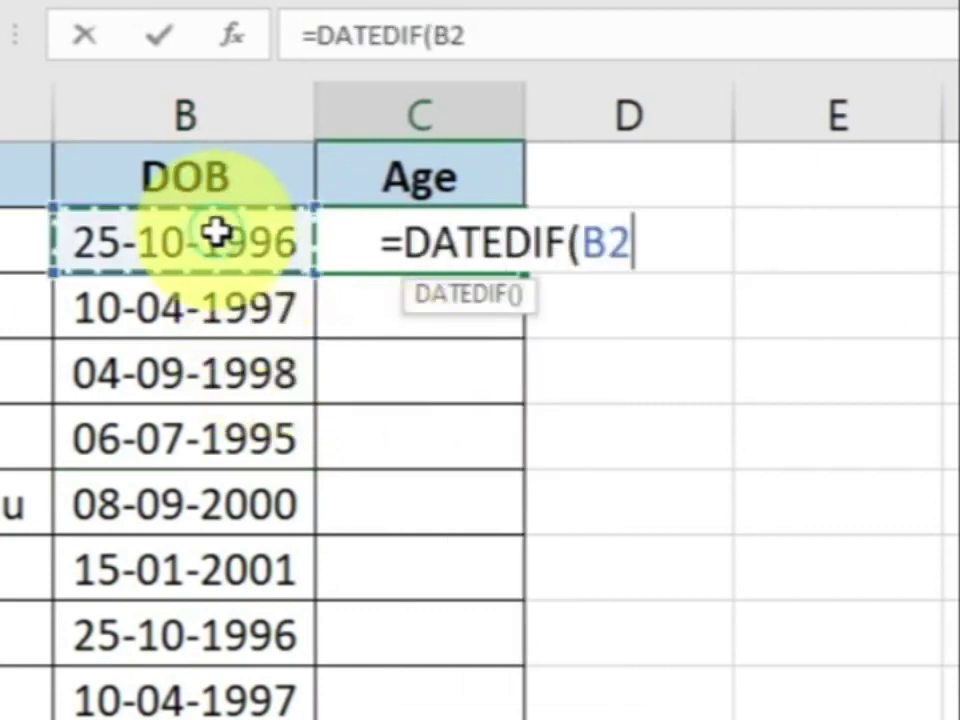
{"action": "type", "text": ","}
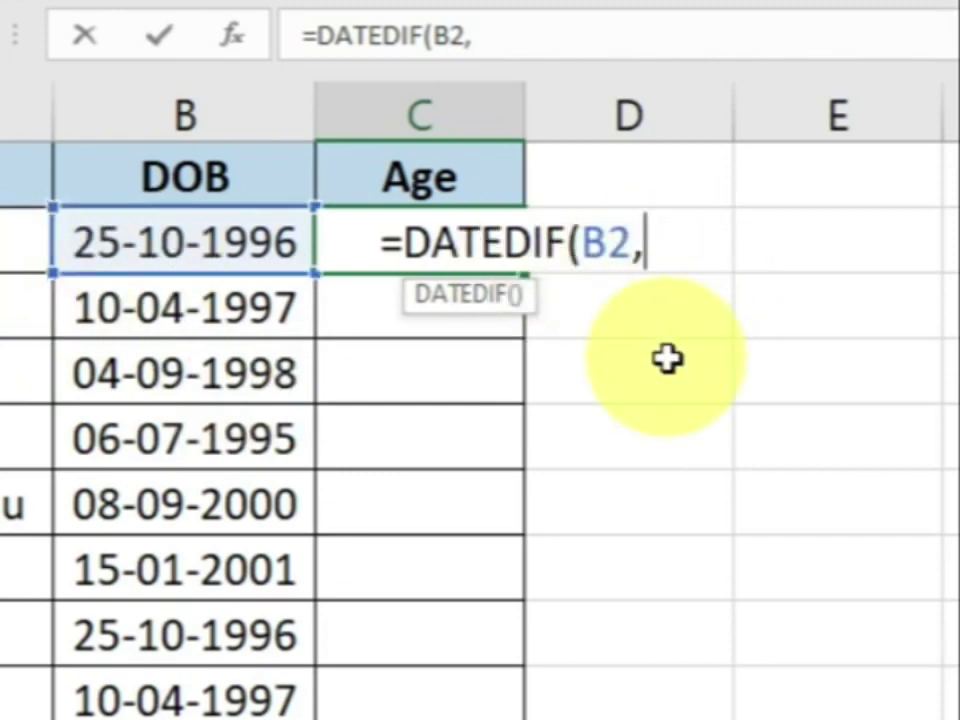
{"action": "type", "text": "TODAY"}
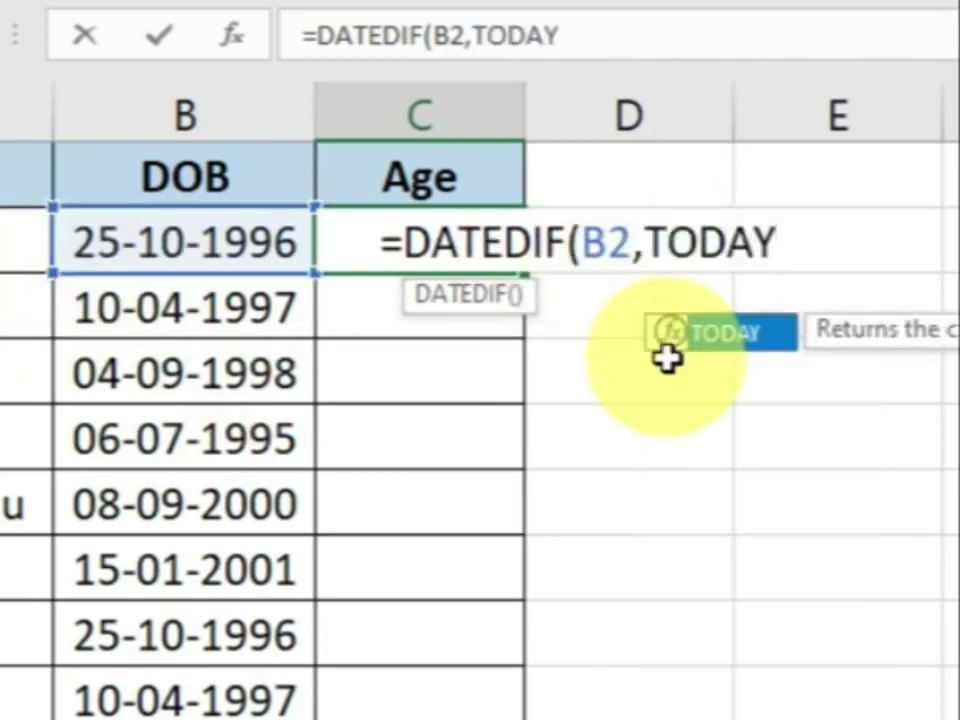
{"action": "type", "text": "()"}
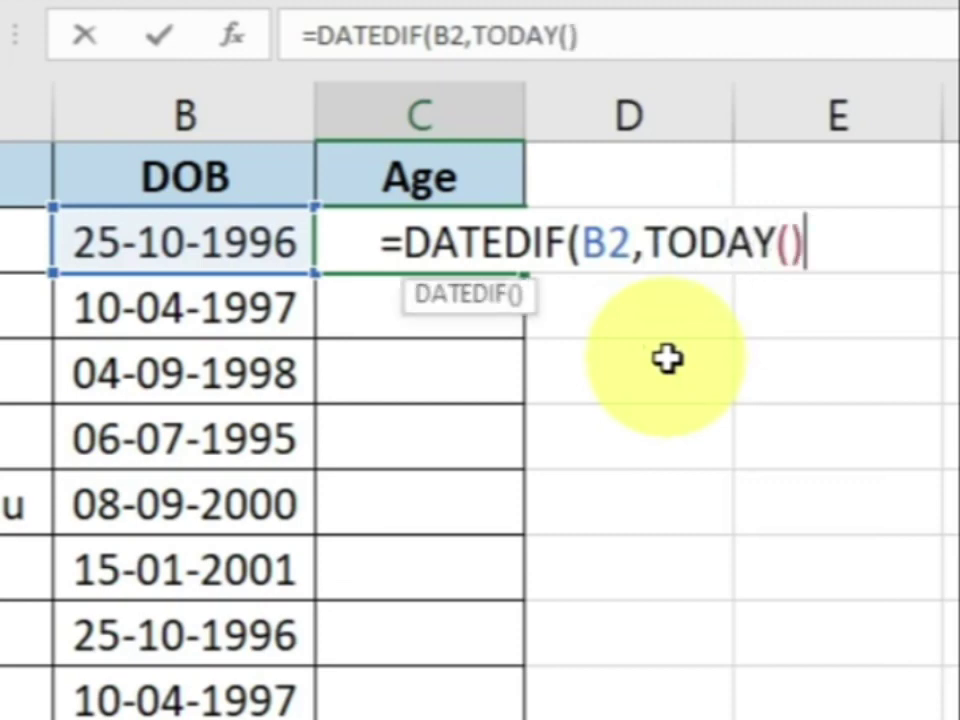
{"action": "type", "text": ",\"Y"}
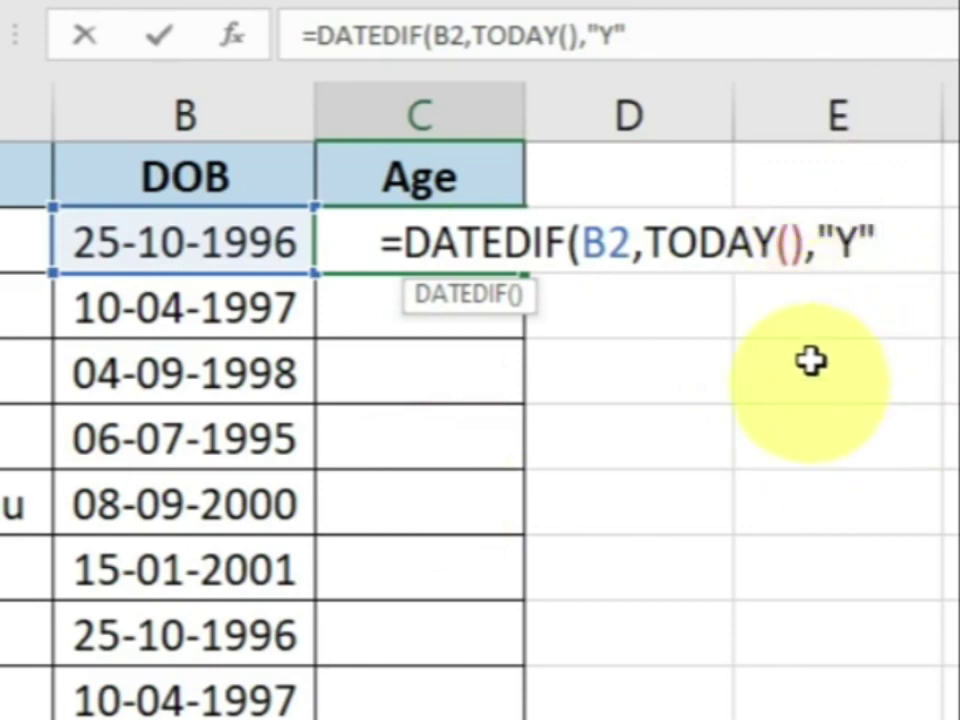
{"action": "type", "text": ")"}
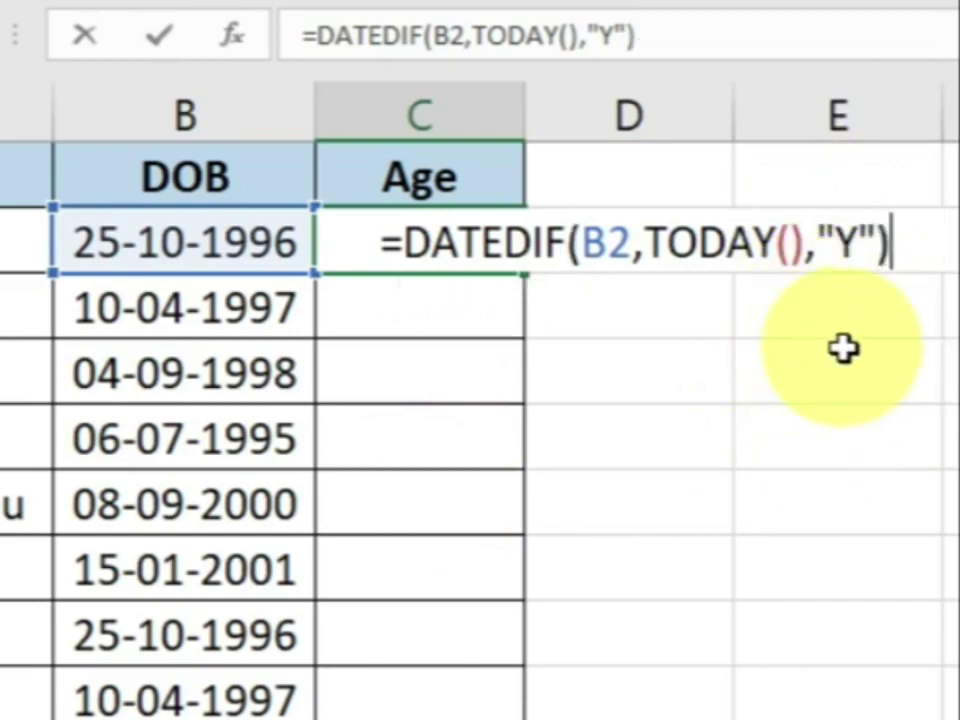
{"action": "key", "text": "Return"}
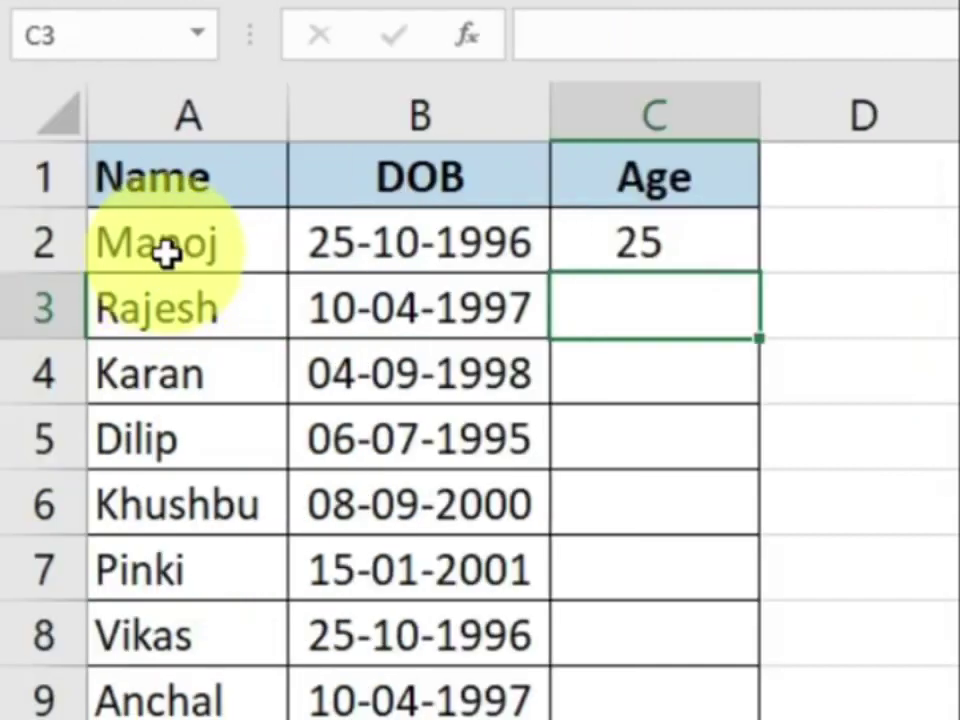
- Copy the age formula down column C, giving 25, 24, 23, 26 and so on
{"action": "left_click", "coordinate": [111, 242]}
{"action": "left_click", "coordinate": [634, 214]}
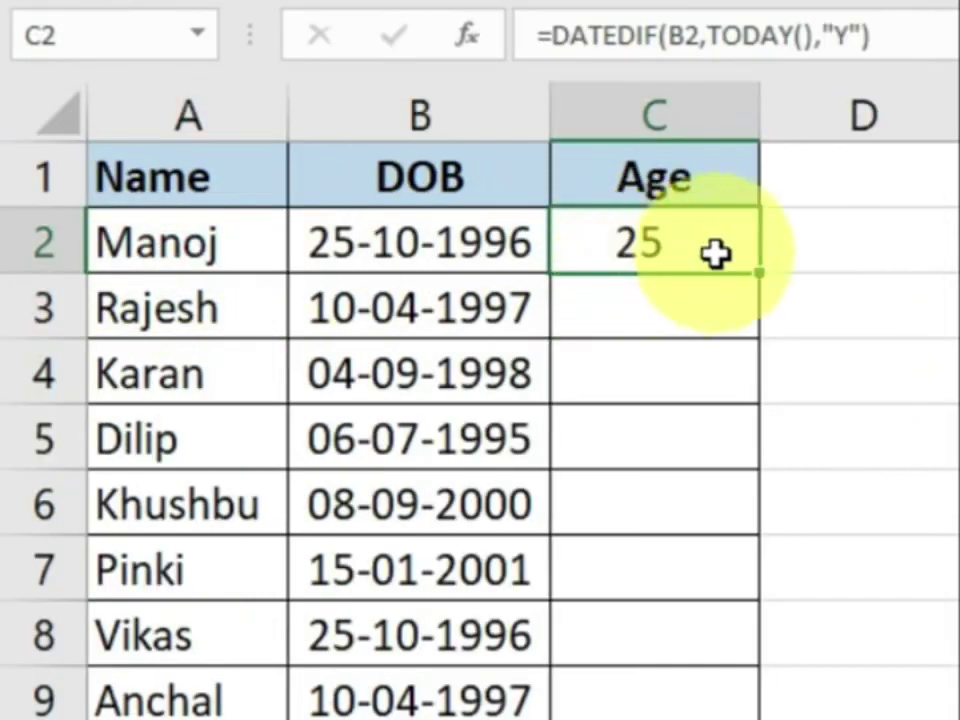
{"action": "double_click", "coordinate": [762, 283]}
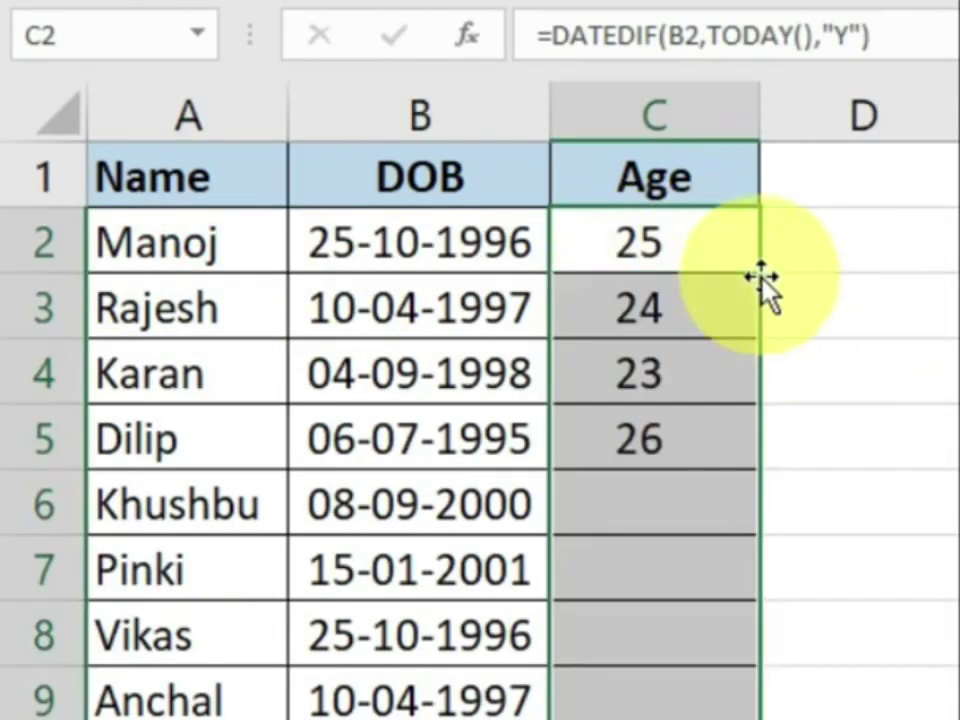
{"action": "left_click", "coordinate": [684, 532]}
{"action": "left_click_drag", "start_coordinate": [655, 265], "coordinate": [640, 715]}
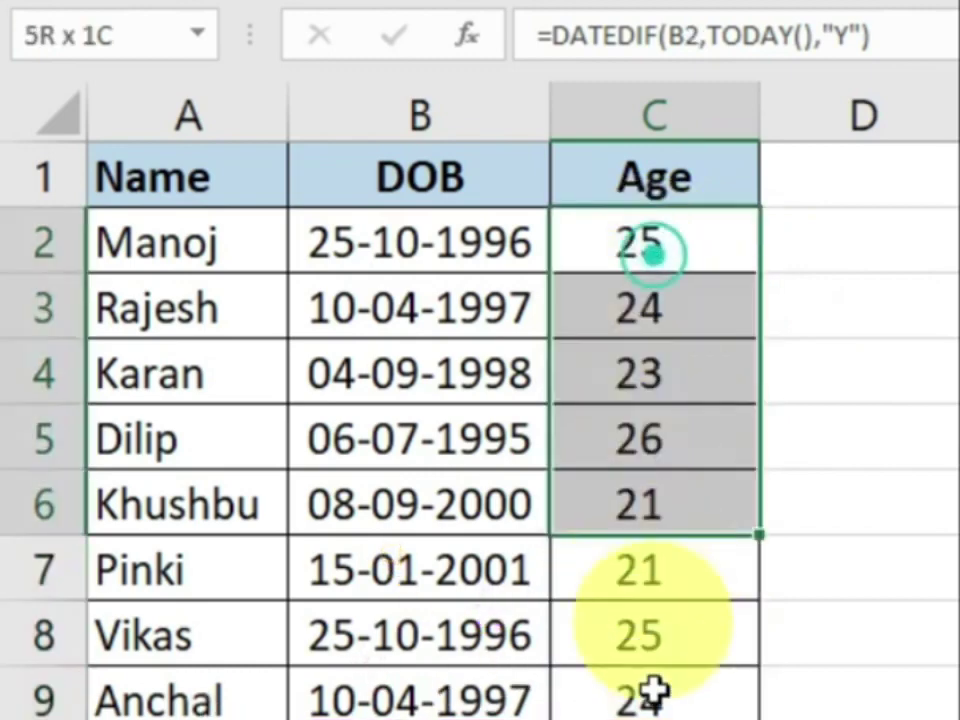
{"action": "left_click", "coordinate": [639, 643]}
{"action": "left_click", "coordinate": [605, 545]}
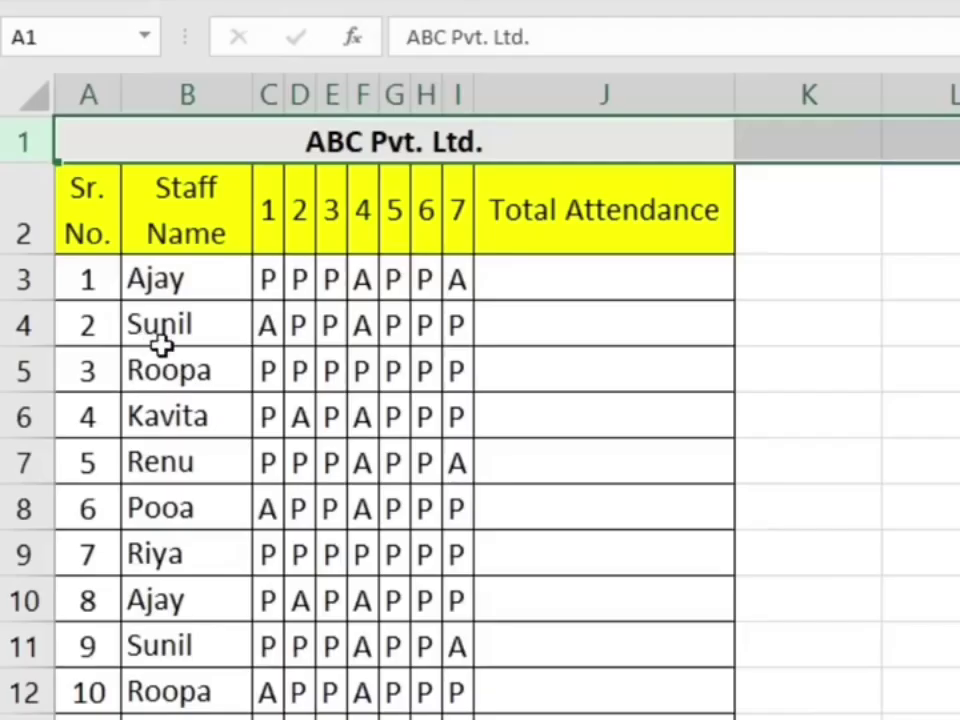
- Review the attendance sheet headers and Ajay's daily attendance marks
{"action": "left_click", "coordinate": [160, 340]}
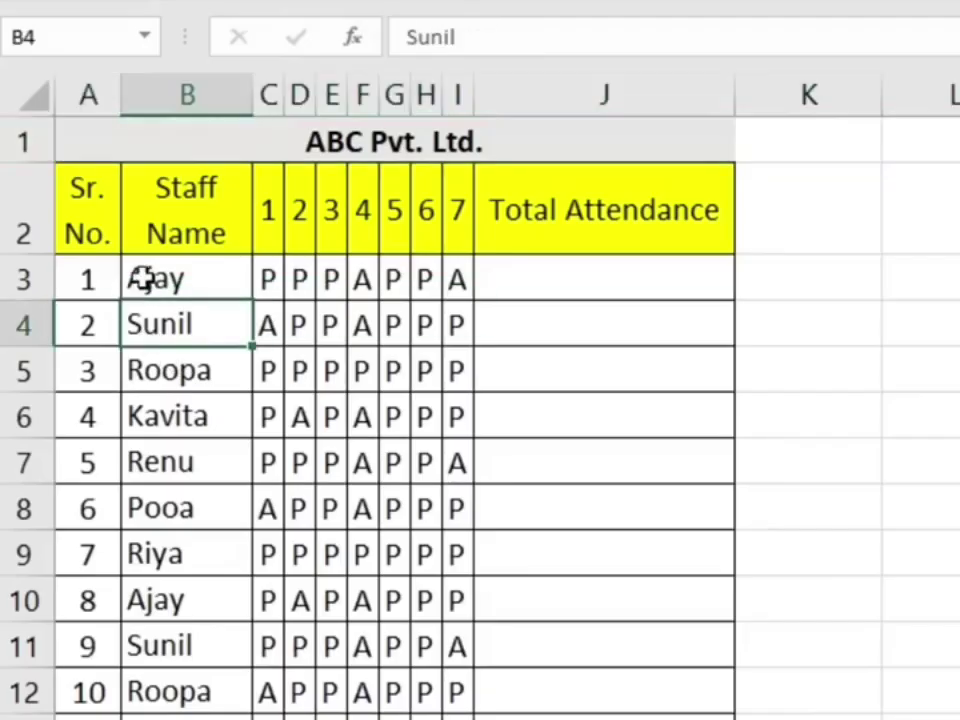
{"action": "left_click", "coordinate": [107, 211]}
{"action": "left_click", "coordinate": [308, 234]}
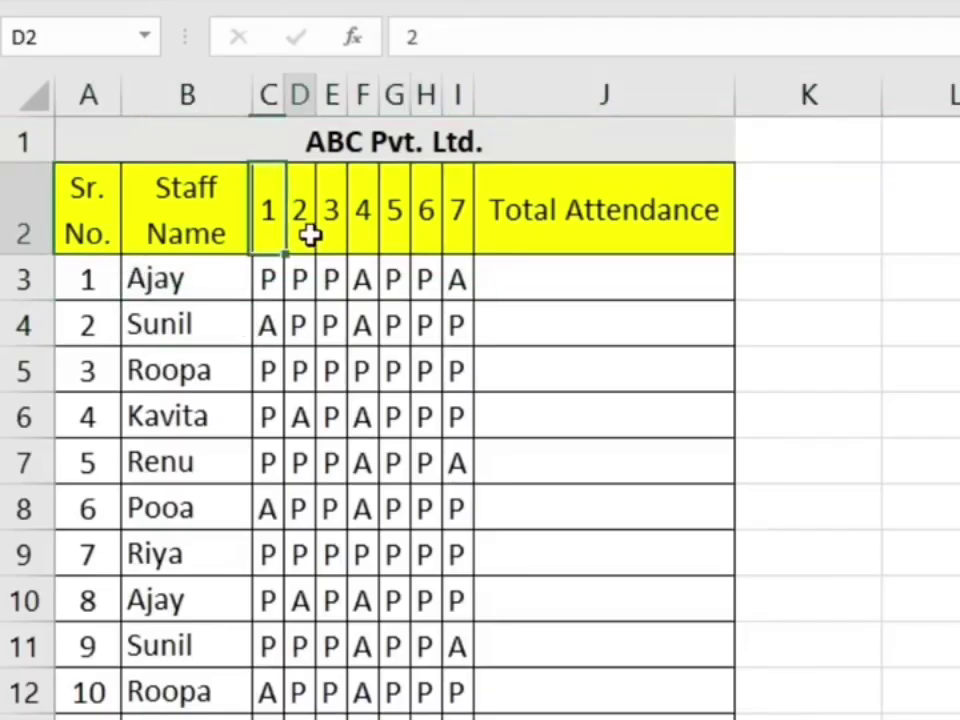
{"action": "left_click", "coordinate": [504, 220]}
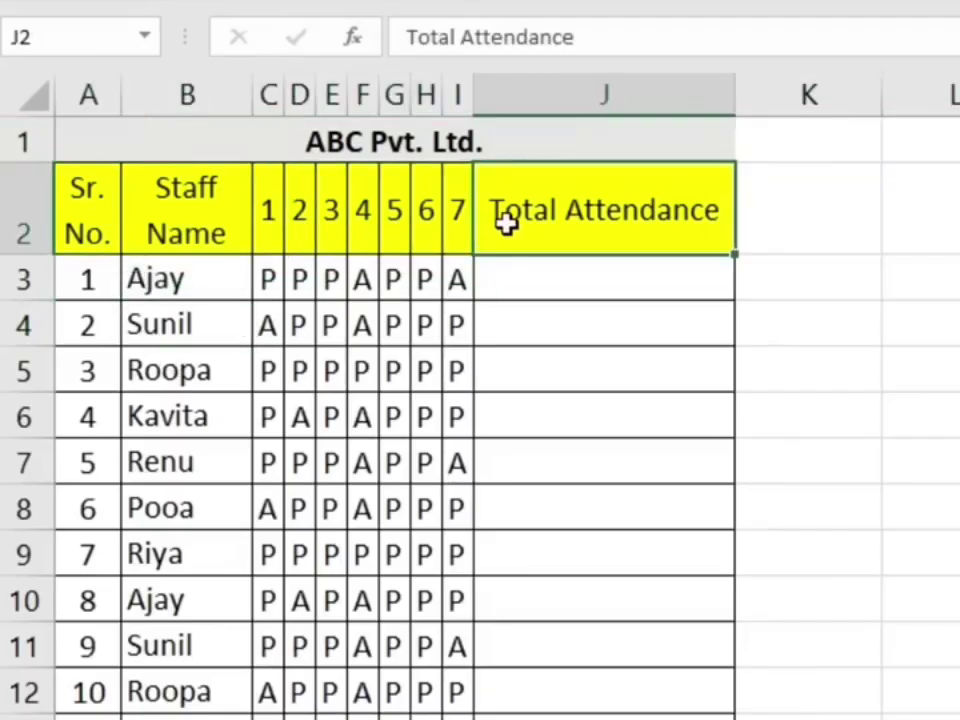
{"action": "left_click", "coordinate": [276, 284]}
{"action": "left_click", "coordinate": [300, 281]}
{"action": "left_click", "coordinate": [335, 283]}
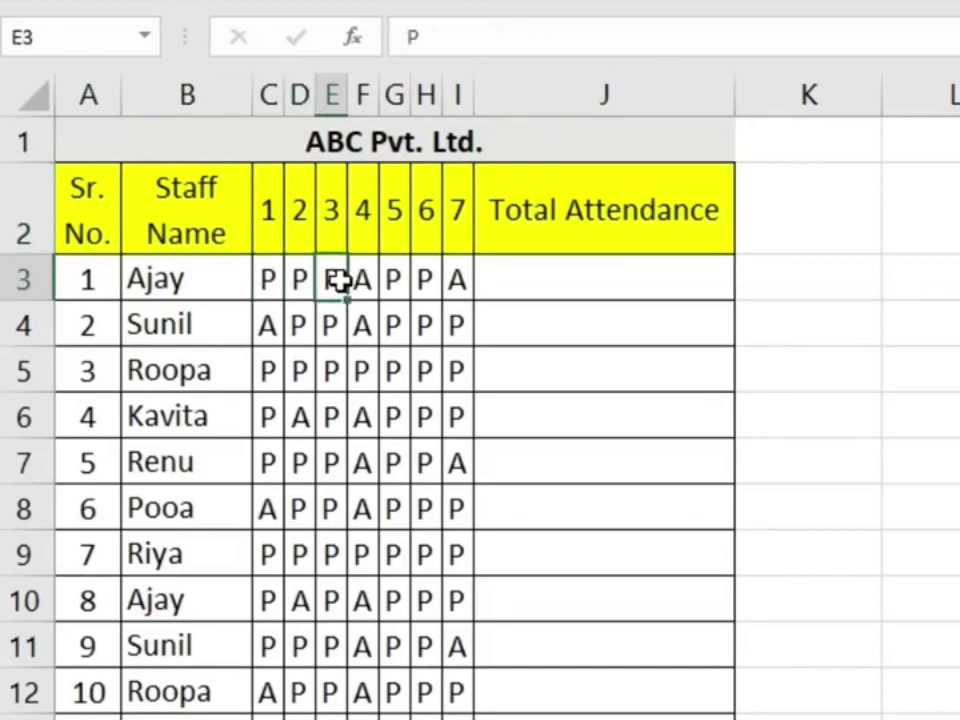
{"action": "left_click", "coordinate": [400, 284]}
- Enter hand-counted Total Attendance of 5 for Ajay and Sunil
{"action": "left_click", "coordinate": [519, 287]}
{"action": "type", "text": "5"}
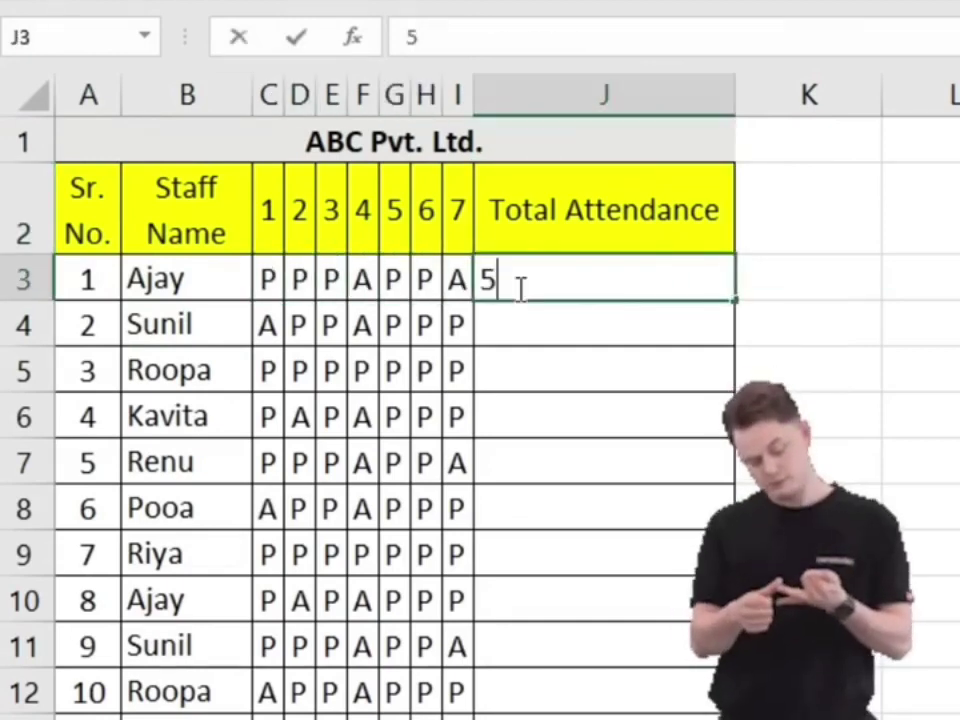
{"action": "key", "text": "Return"}
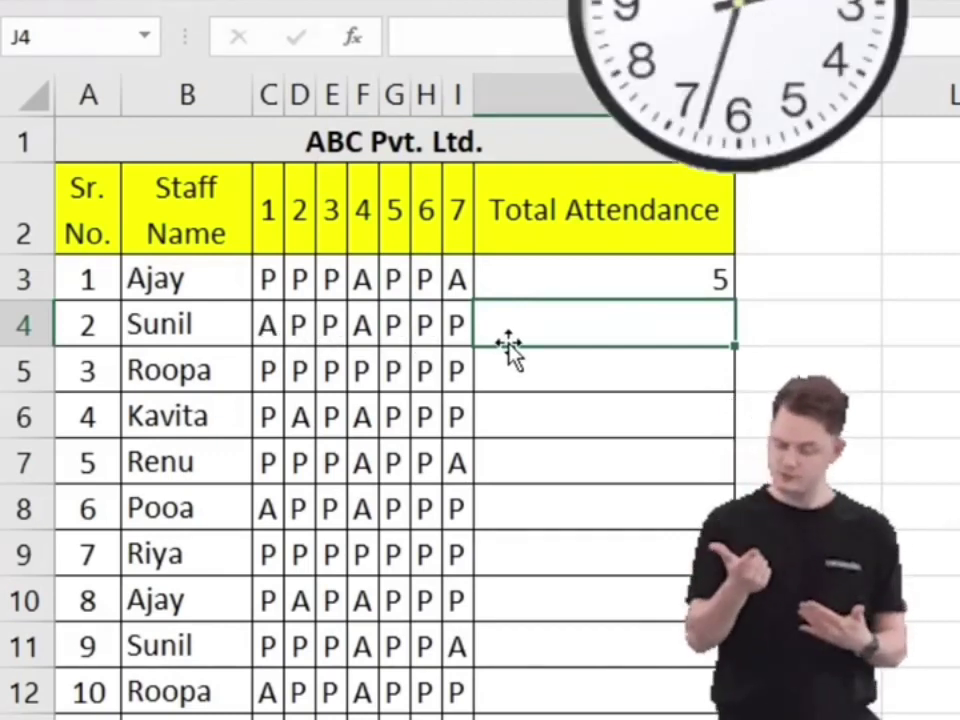
{"action": "type", "text": "5"}
{"action": "key", "text": "ctrl+Return"}
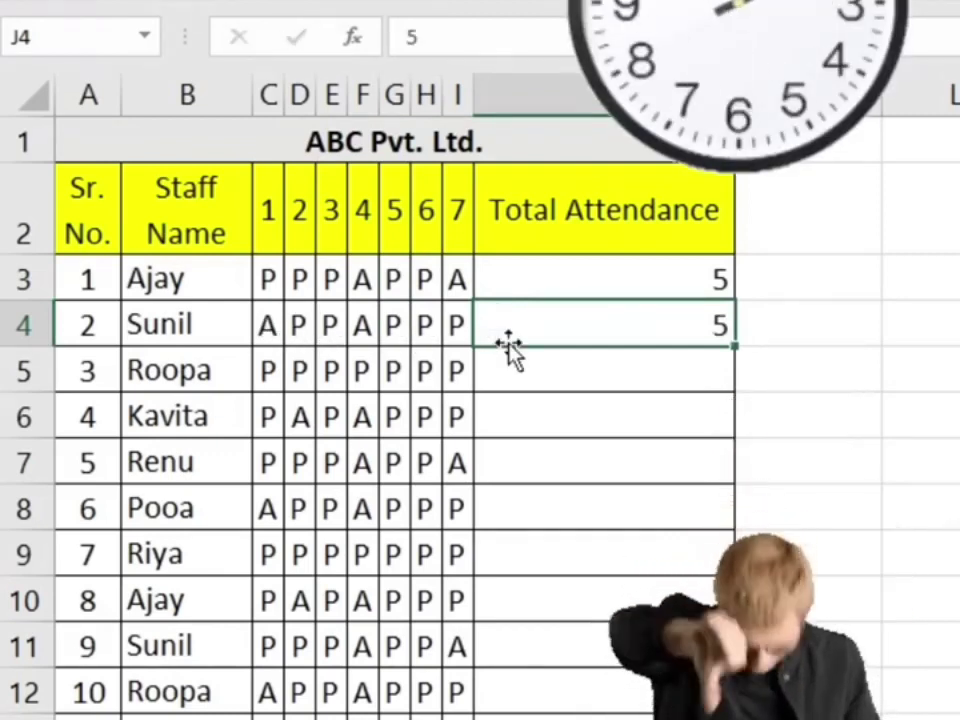
{"action": "key", "text": "Down"}
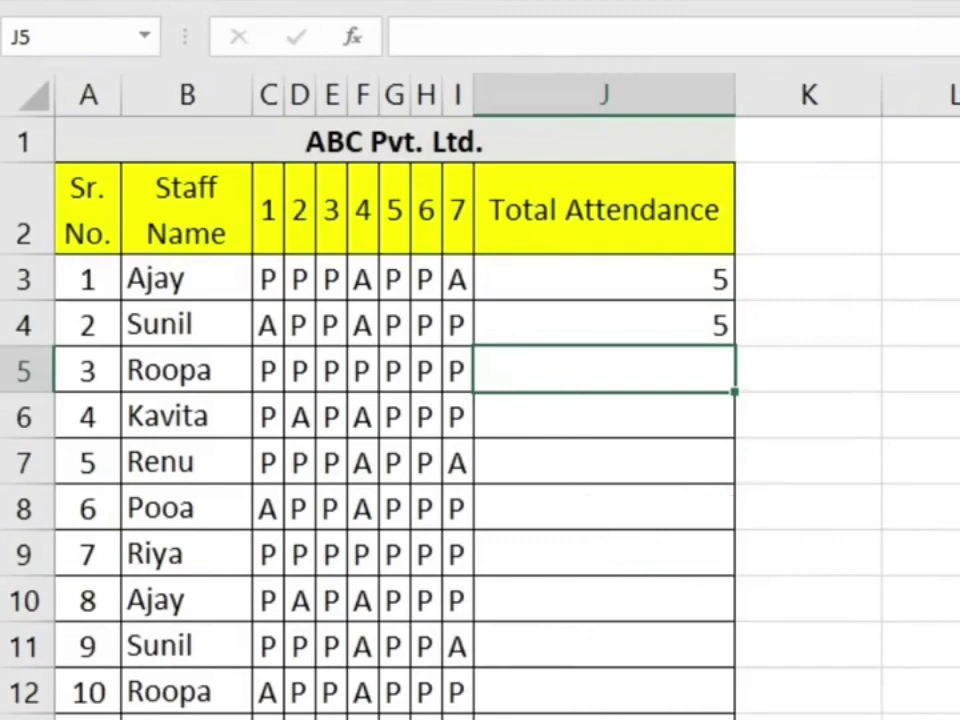
- Select the hand-filled total cells J3 to J5
{"action": "scroll", "coordinate": [360, 400], "scroll_direction": "down", "scroll_amount": 6}
{"action": "scroll", "coordinate": [360, 400], "scroll_direction": "down", "scroll_amount": 8}
{"action": "scroll", "coordinate": [360, 400], "scroll_direction": "down", "scroll_amount": 3}
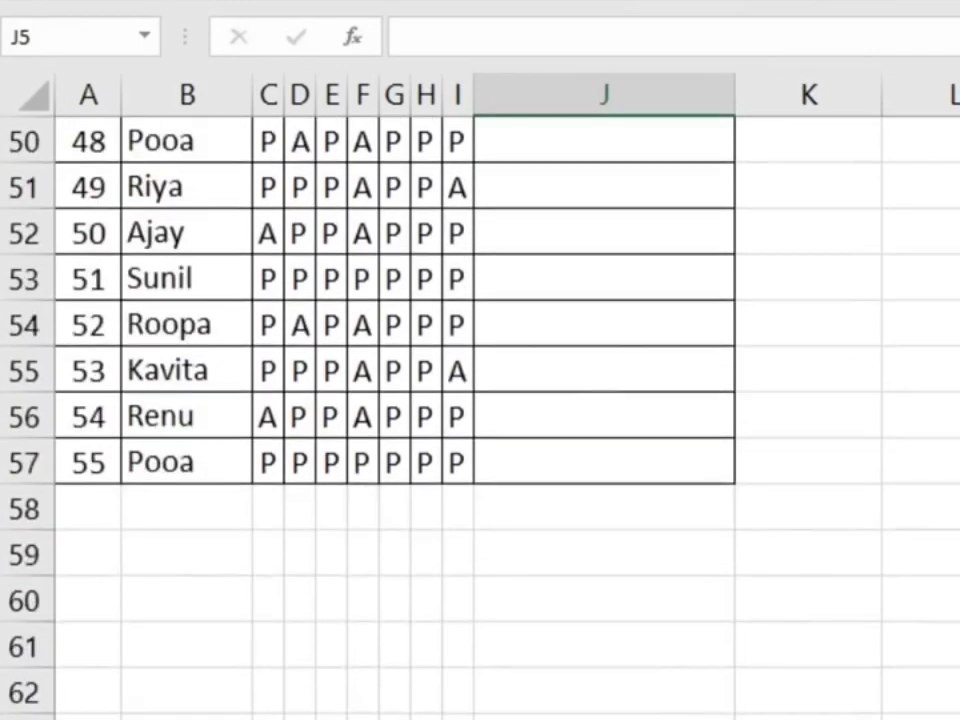
{"action": "scroll", "coordinate": [360, 400], "scroll_direction": "up", "scroll_amount": 15}
{"action": "scroll", "coordinate": [360, 400], "scroll_direction": "up", "scroll_amount": 1}
{"action": "left_click_drag", "start_coordinate": [584, 297], "coordinate": [580, 365]}
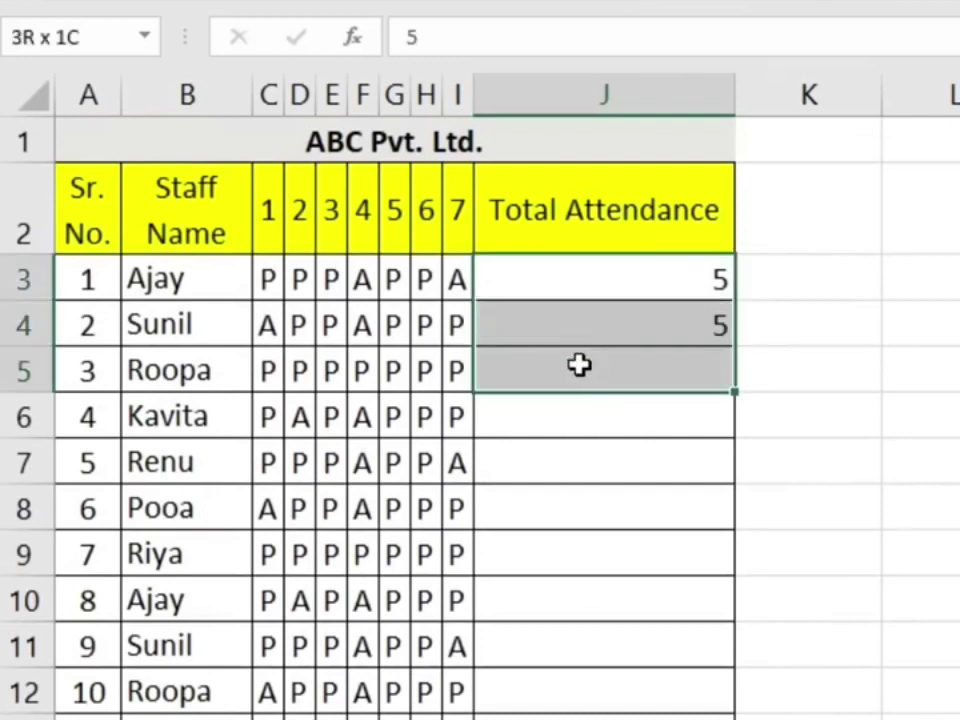
- Enter =COUNTIF(C3:I3,"P") in J3 for Ajay's total attendance
{"action": "left_click", "coordinate": [558, 277]}
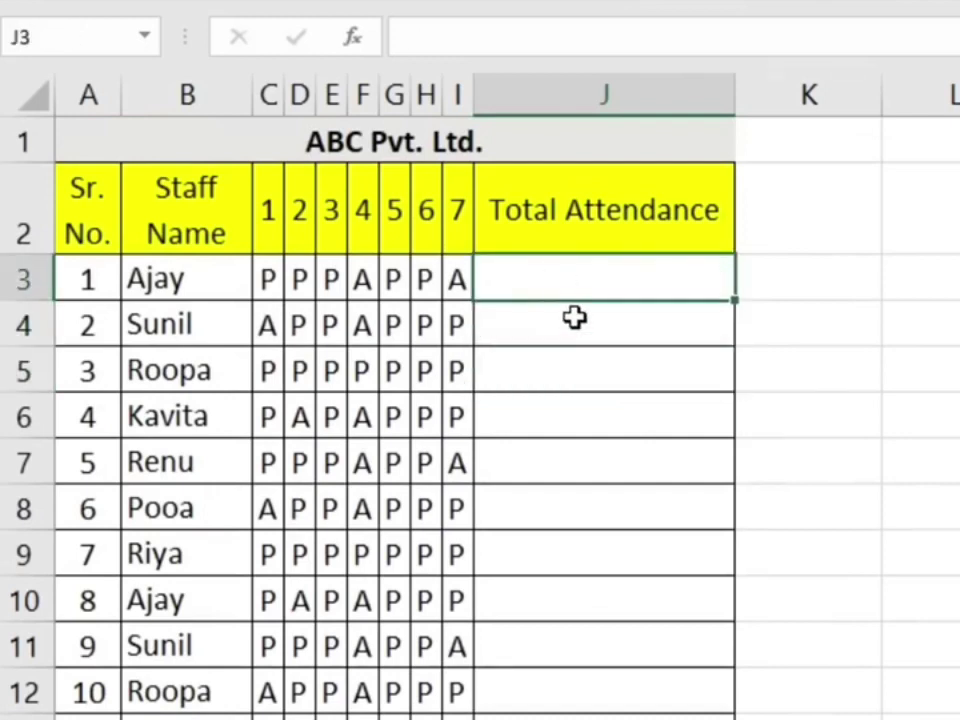
{"action": "type", "text": "=co"}
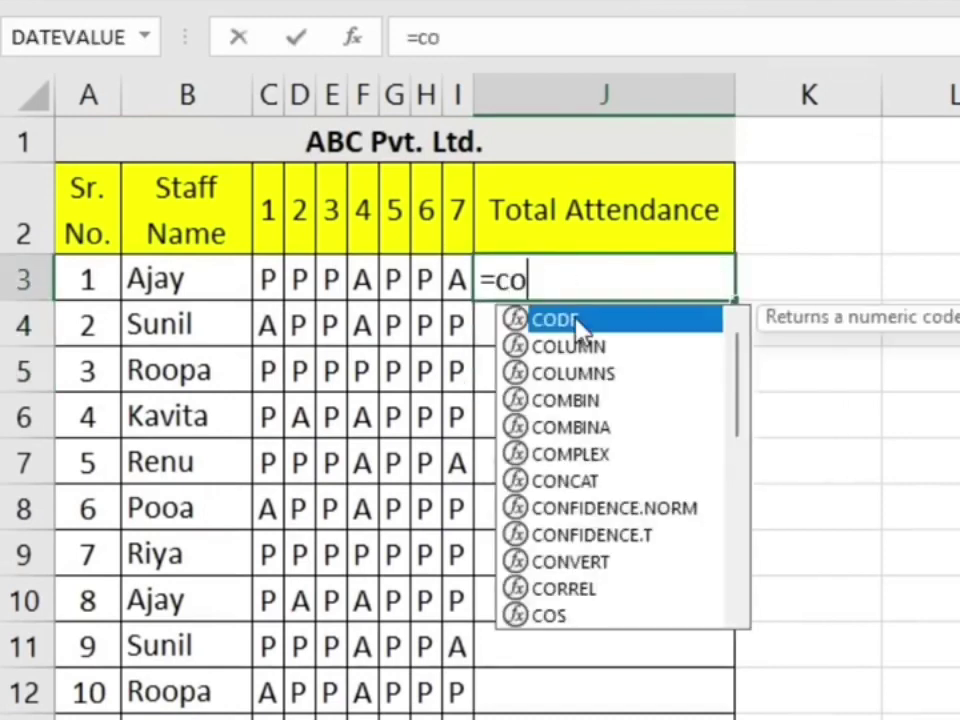
{"action": "type", "text": "untif"}
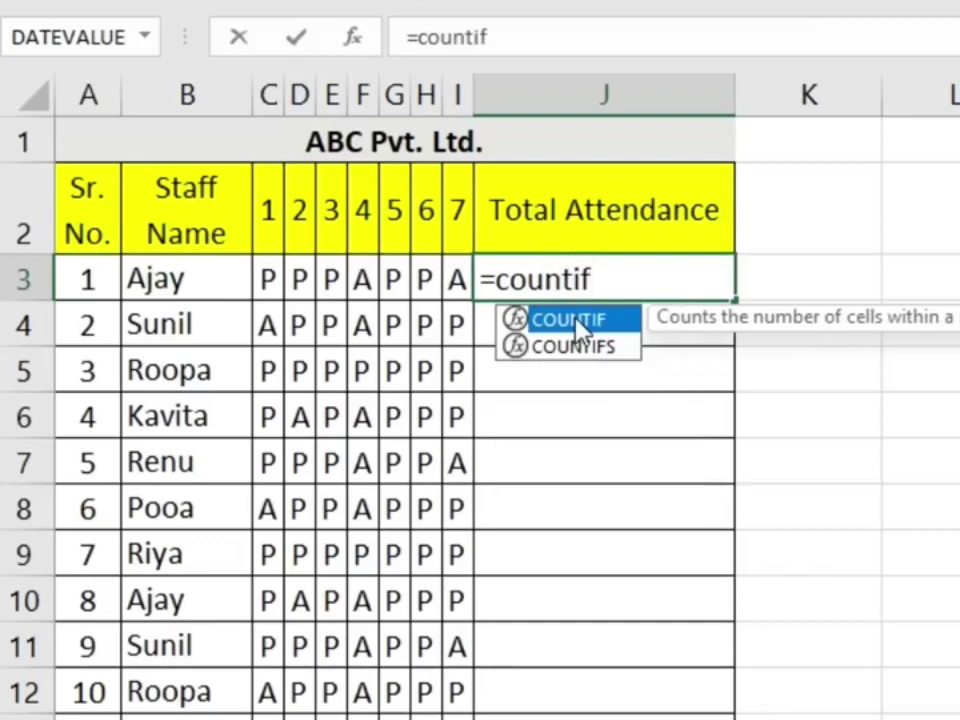
{"action": "type", "text": "("}
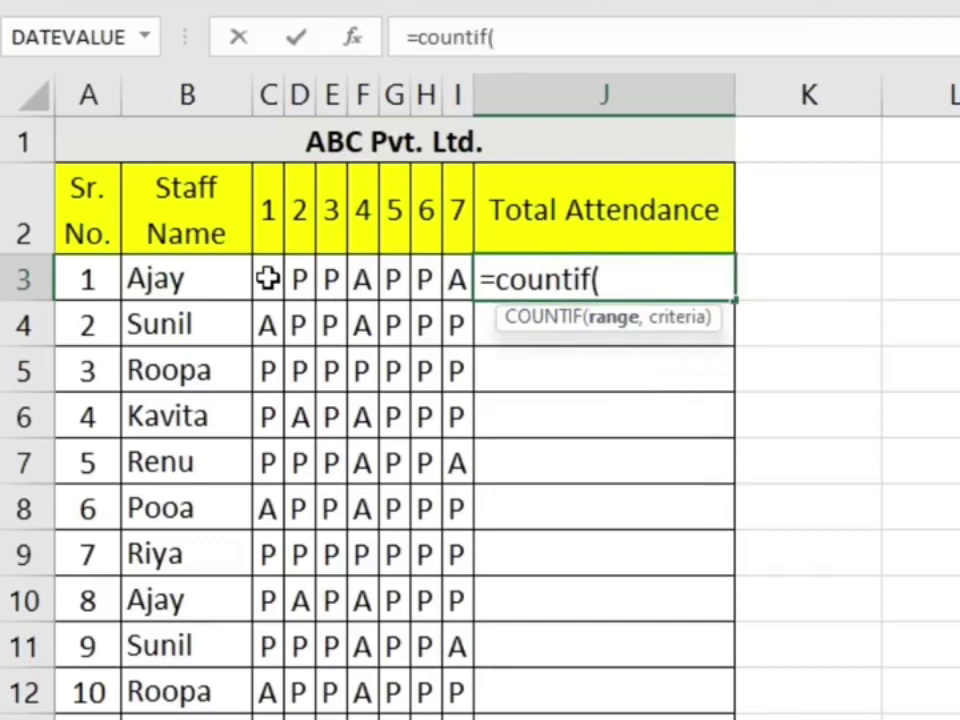
{"action": "left_click_drag", "start_coordinate": [266, 279], "coordinate": [460, 279]}
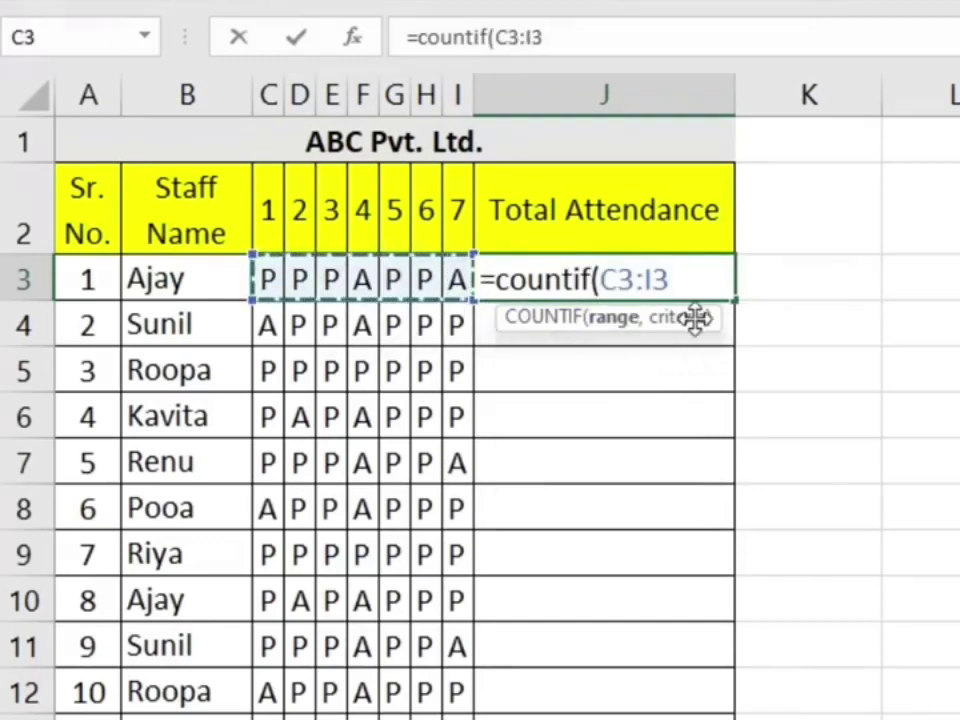
{"action": "type", "text": ",\""}
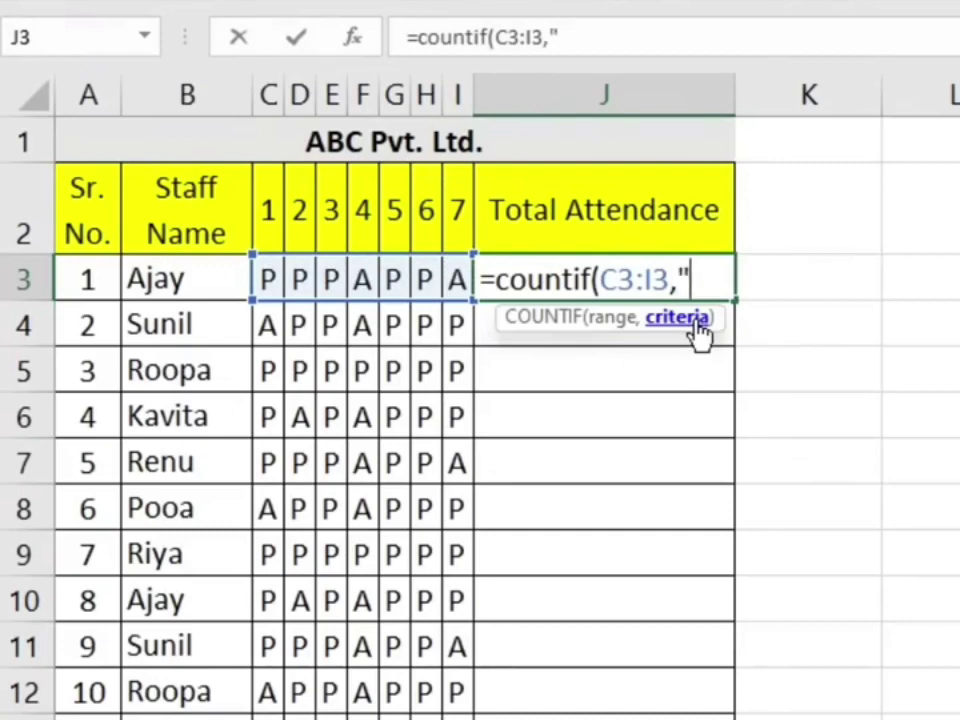
{"action": "type", "text": "P\")"}
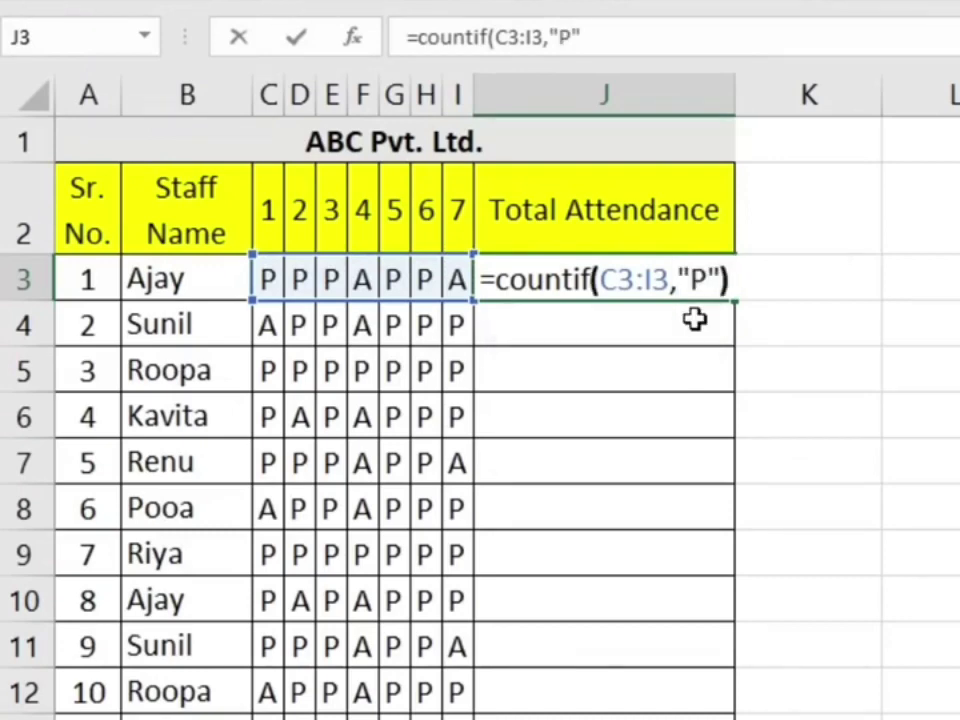
{"action": "key", "text": "Return"}
- Copy the COUNTIF formula down all staff rows and centre the counts
{"action": "left_click", "coordinate": [600, 287]}
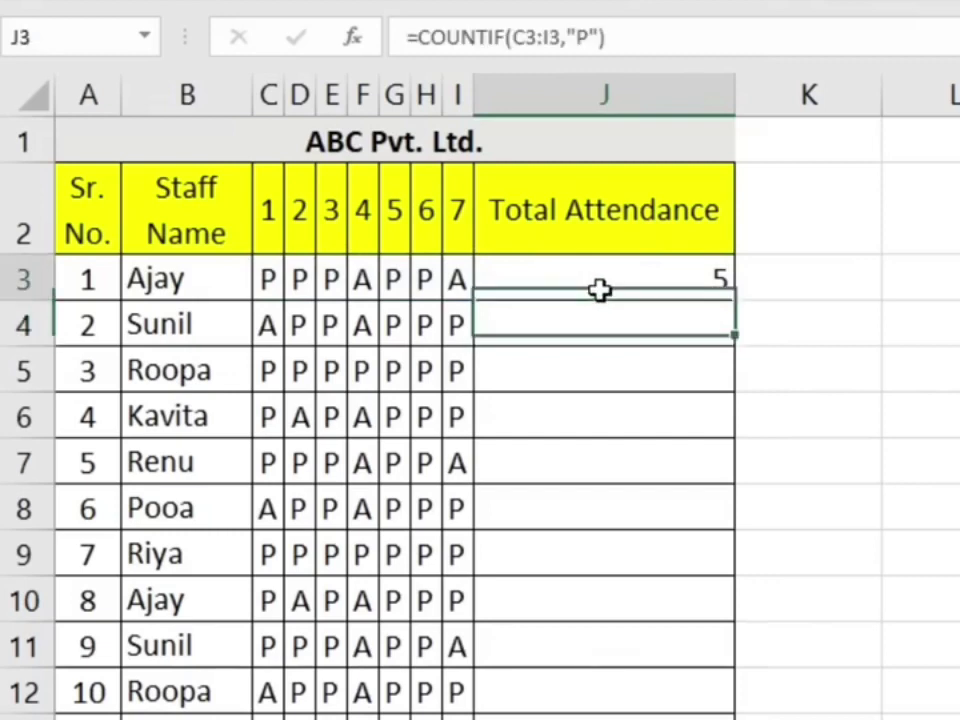
{"action": "double_click", "coordinate": [735, 296]}
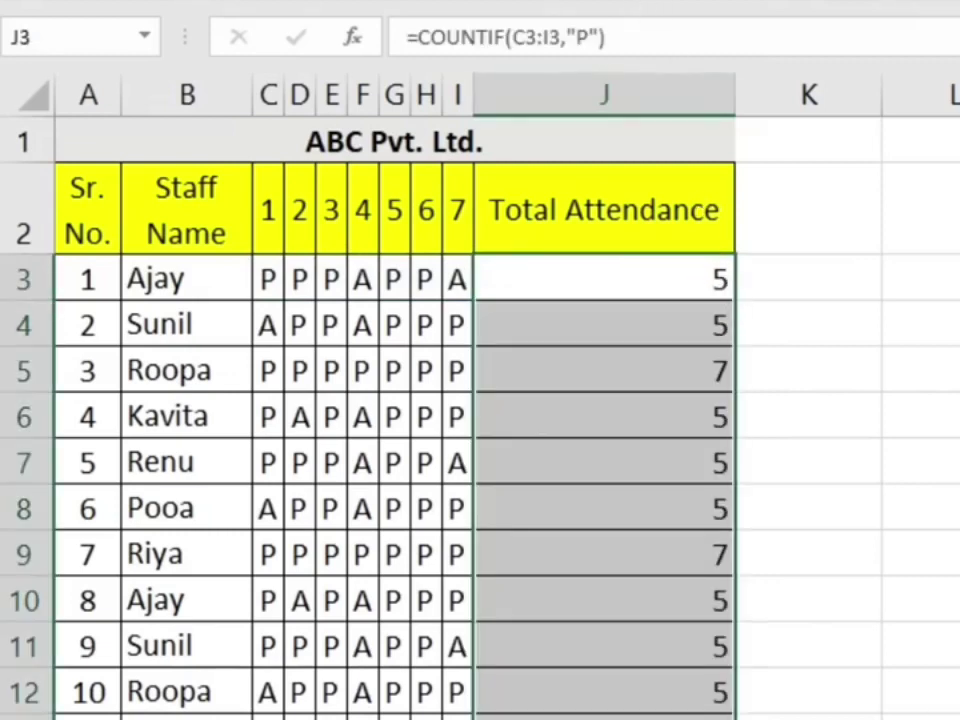
{"action": "key", "text": "ctrl+e"}
- Check the copied COUNTIF formulas in the lower rows, down past row 12
{"action": "left_click", "coordinate": [585, 323]}
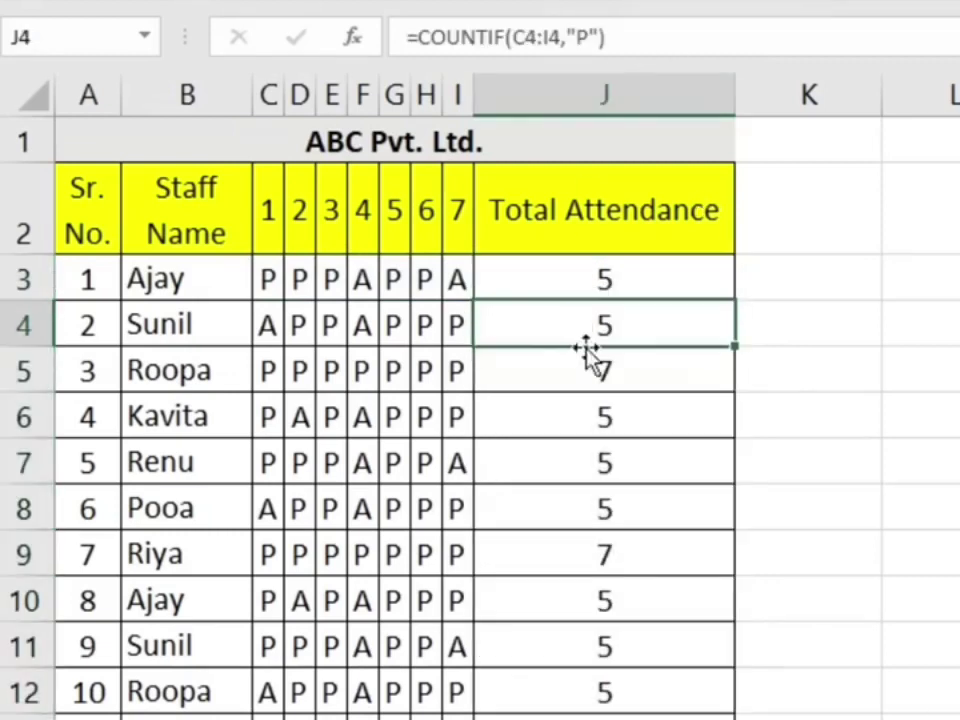
{"action": "left_click", "coordinate": [604, 451]}
{"action": "left_click", "coordinate": [520, 515]}
{"action": "left_click", "coordinate": [568, 604]}
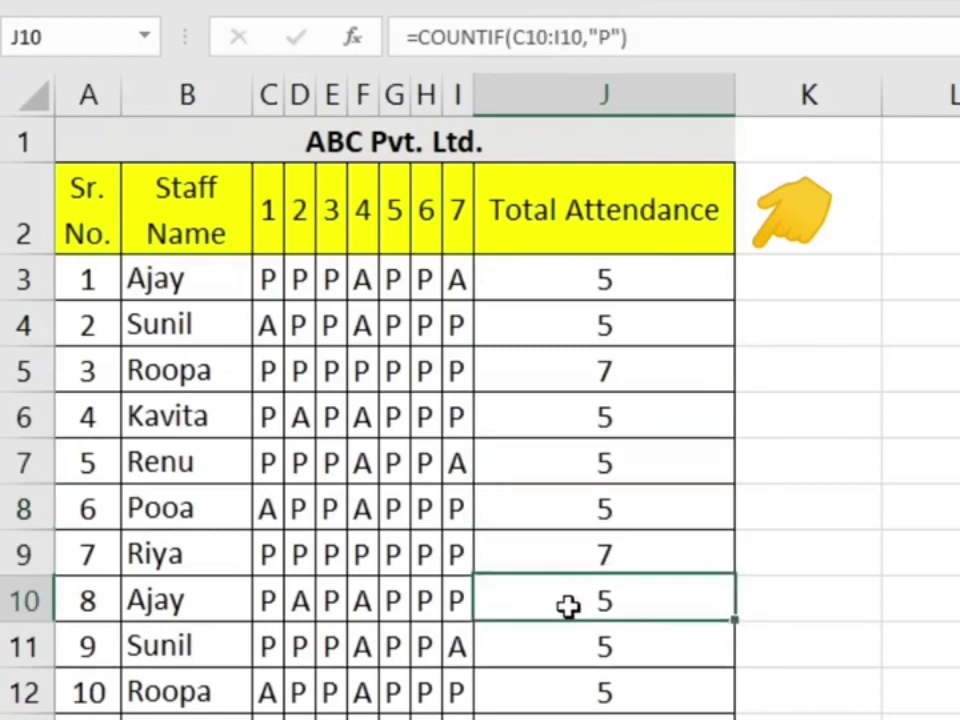
{"action": "left_click", "coordinate": [590, 690]}
{"action": "key", "text": "Down"}
{"action": "key", "text": "Down"}
{"action": "key", "text": "Down"}
{"action": "key", "text": "Down"}
{"action": "key", "text": "Down"}
{"action": "key", "text": "Down"}
{"action": "key", "text": "Down"}
{"action": "key", "text": "Down"}
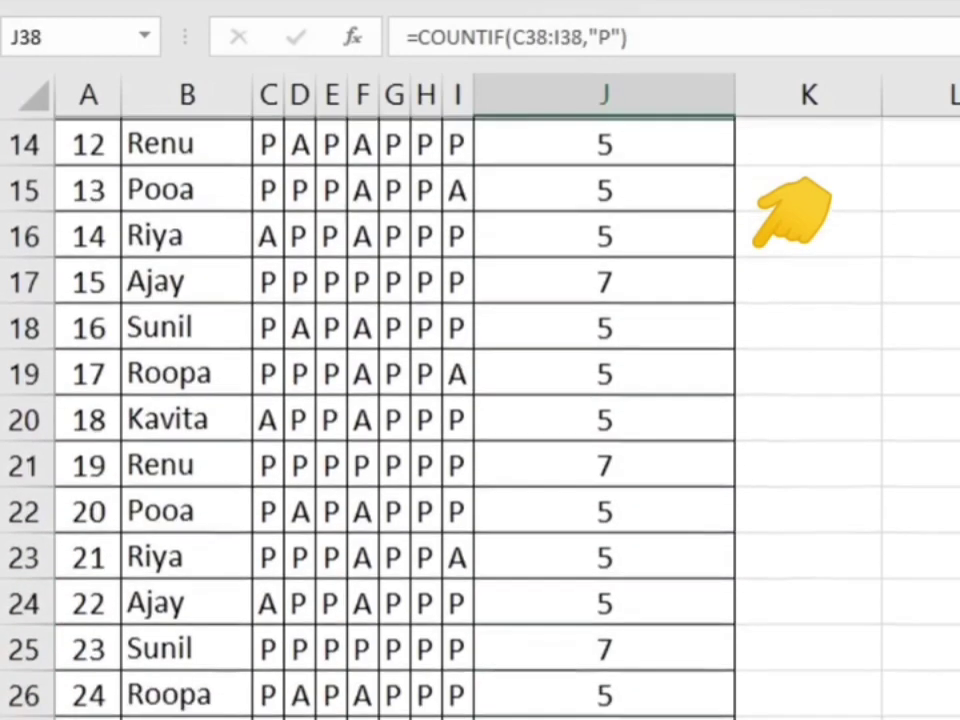
{"action": "key", "text": "Down"}
{"action": "key", "text": "Down"}
{"action": "key", "text": "Down"}
{"action": "key", "text": "Down"}
{"action": "key", "text": "Down"}
{"action": "key", "text": "Down"}
{"action": "key", "text": "Down"}
{"action": "key", "text": "Down"}
{"action": "scroll", "coordinate": [480, 400], "scroll_direction": "up", "scroll_amount": 8}
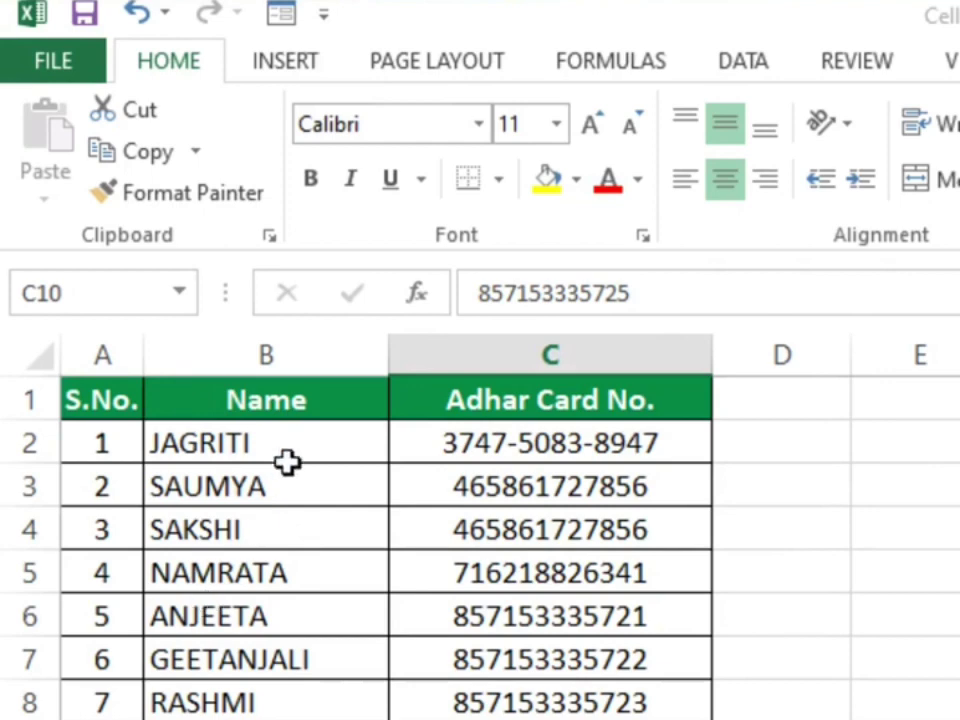
{"action": "left_click", "coordinate": [553, 441]}
{"action": "left_click_drag", "start_coordinate": [550, 486], "coordinate": [542, 596]}
{"action": "left_click", "coordinate": [520, 448]}
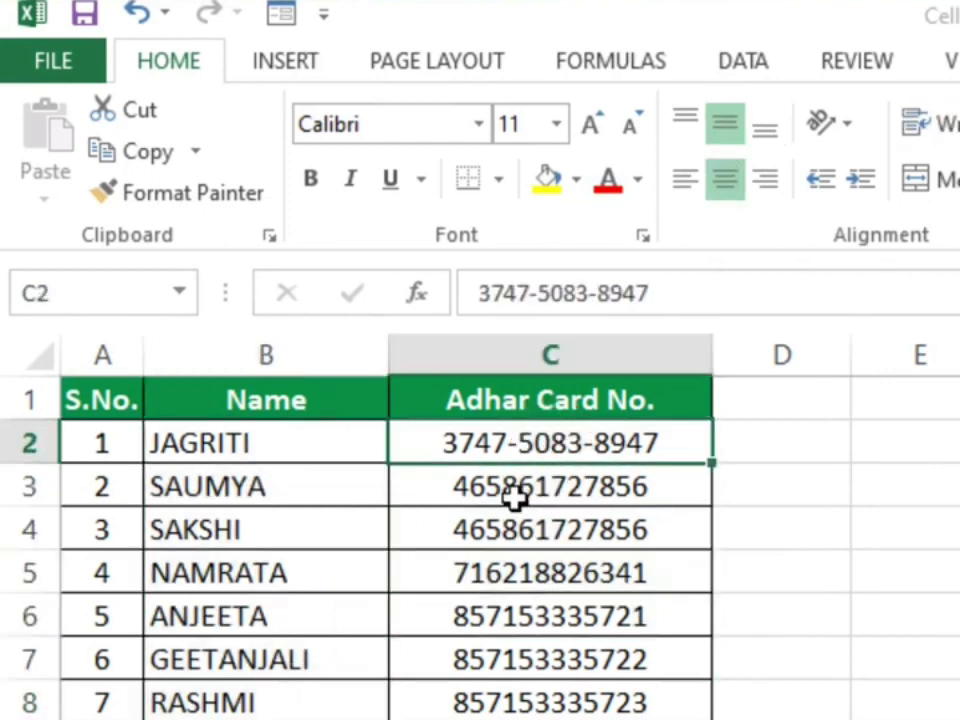
{"action": "left_click", "coordinate": [515, 495]}
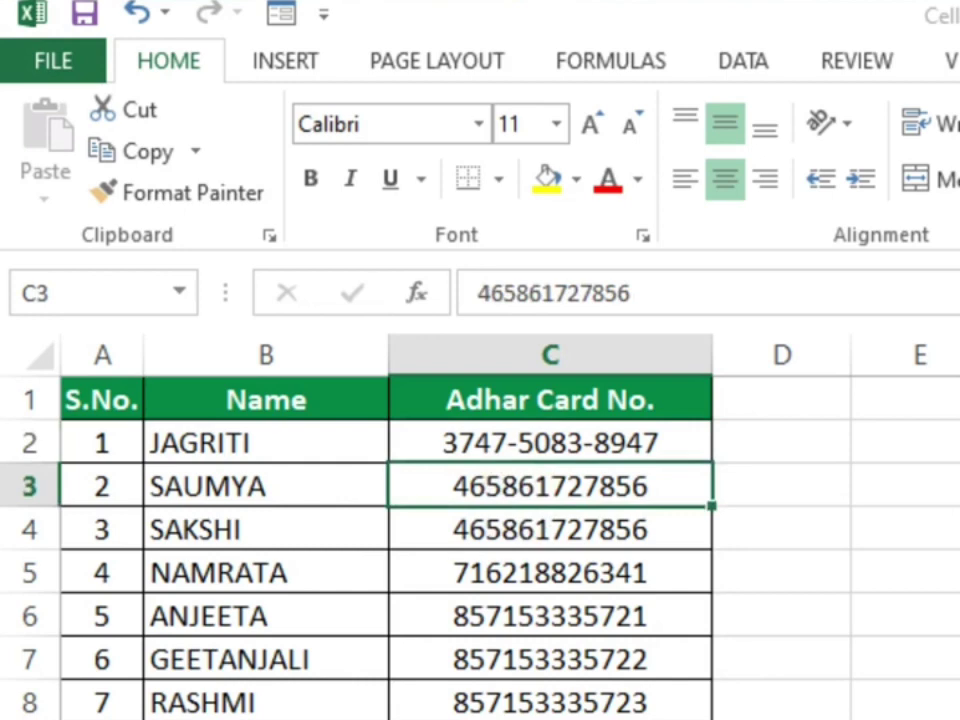
{"action": "key", "text": "F2"}
{"action": "key", "text": "Left"}
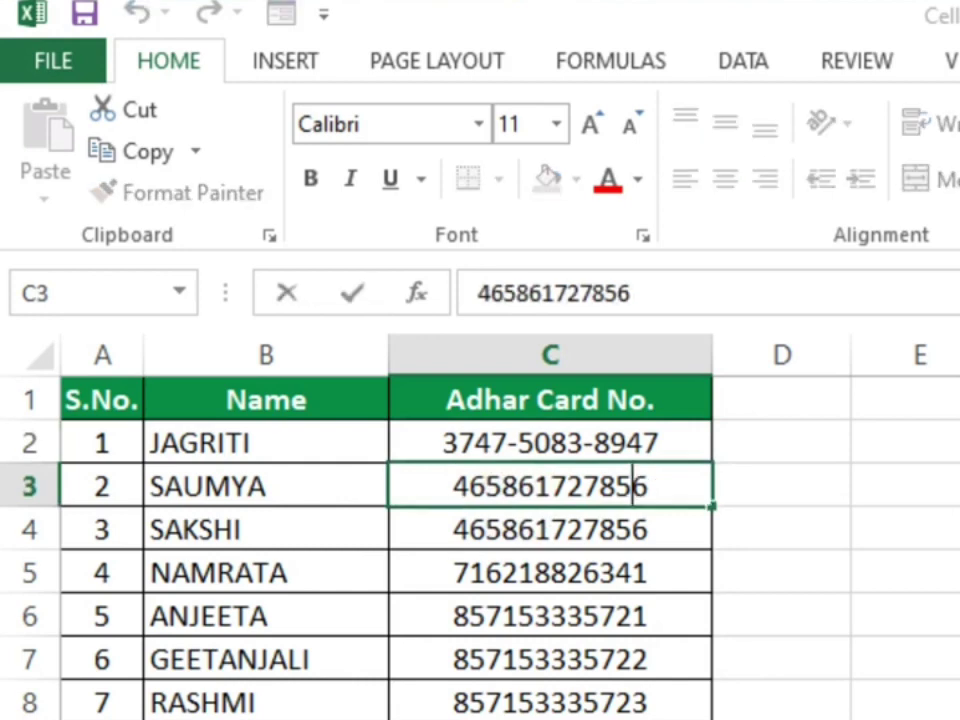
{"action": "key", "text": "Left"}
{"action": "key", "text": "Left"}
{"action": "key", "text": "Left"}
{"action": "key", "text": "Left"}
{"action": "key", "text": "Left"}
{"action": "type", "text": "-"}
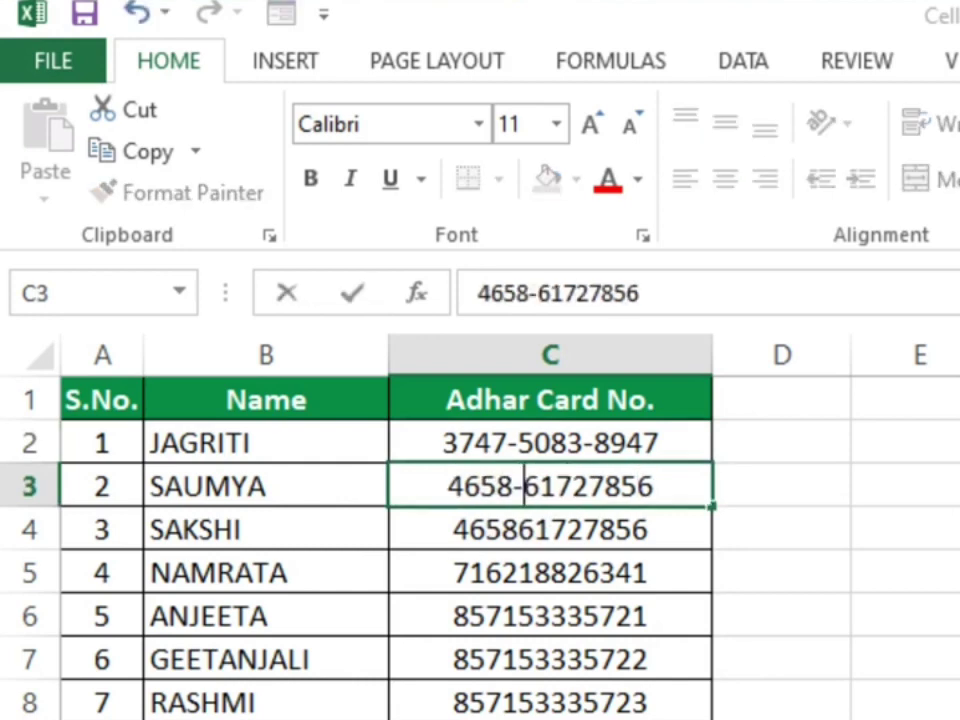
{"action": "key", "text": "Right"}
{"action": "key", "text": "Right"}
{"action": "key", "text": "Right"}
{"action": "key", "text": "Right"}
{"action": "type", "text": "-"}
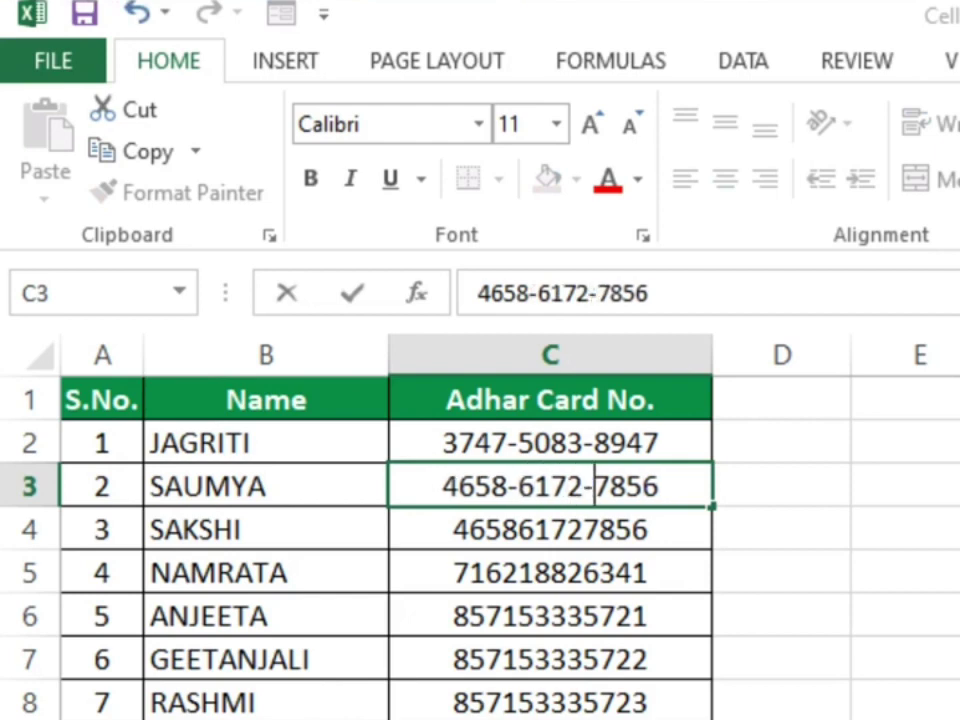
{"action": "key", "text": "Return"}
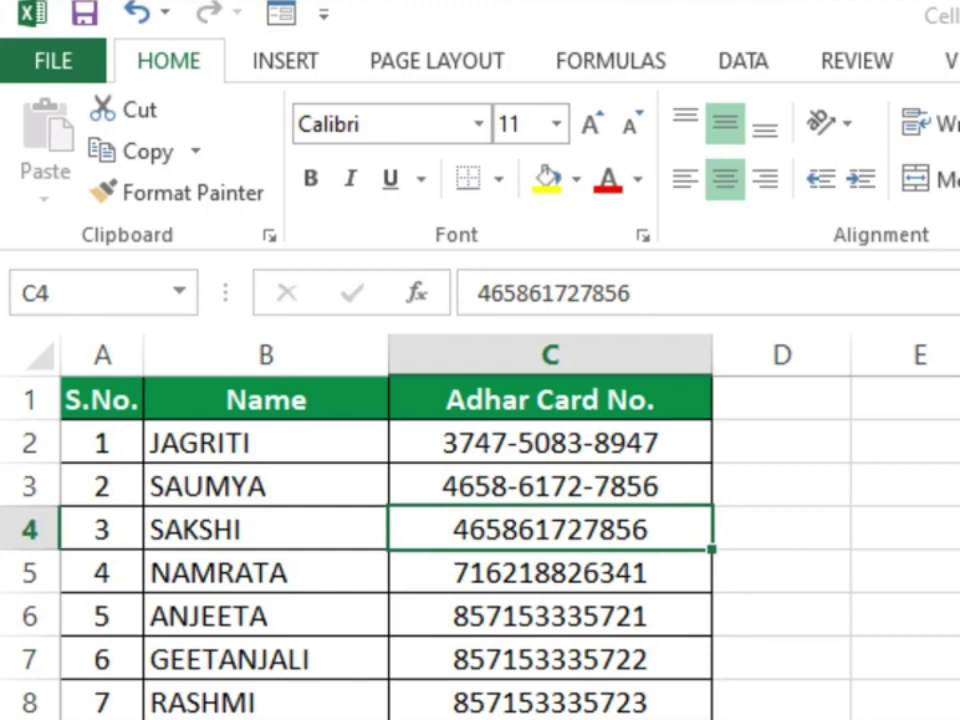
{"action": "key", "text": "ctrl+z"}
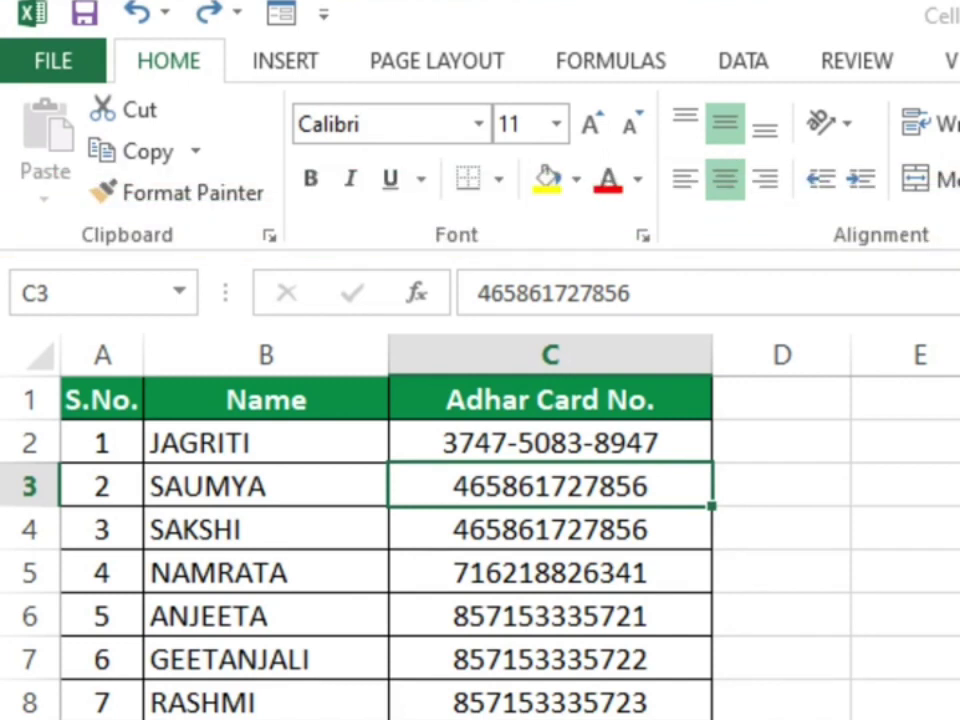
{"action": "key", "text": "ctrl+shift+Down"}
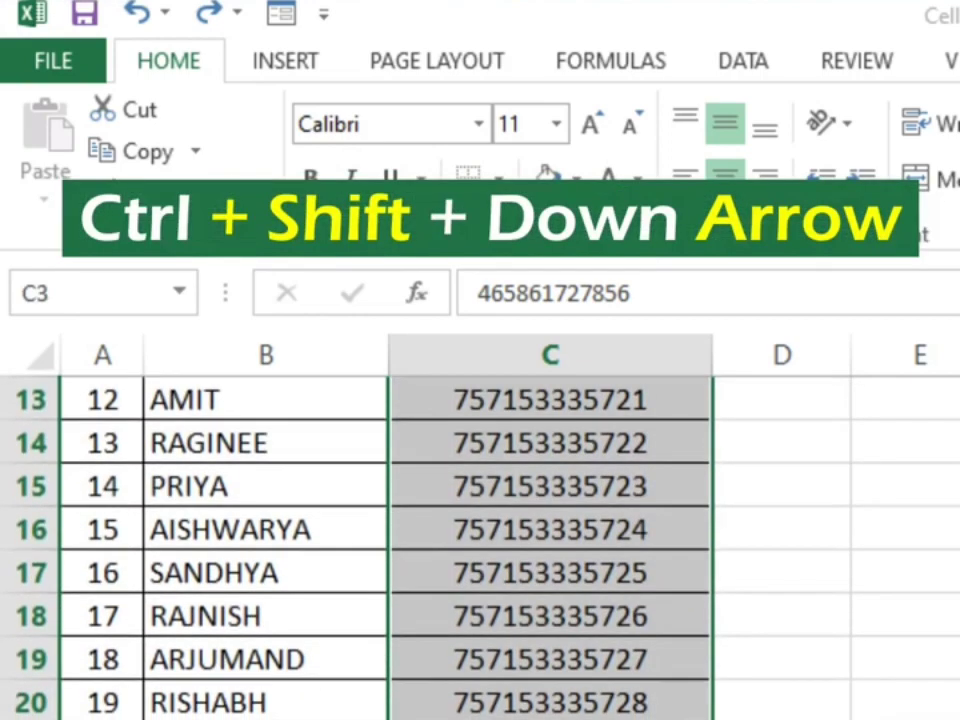
{"action": "scroll", "coordinate": [480, 540], "scroll_direction": "up", "scroll_amount": 5}
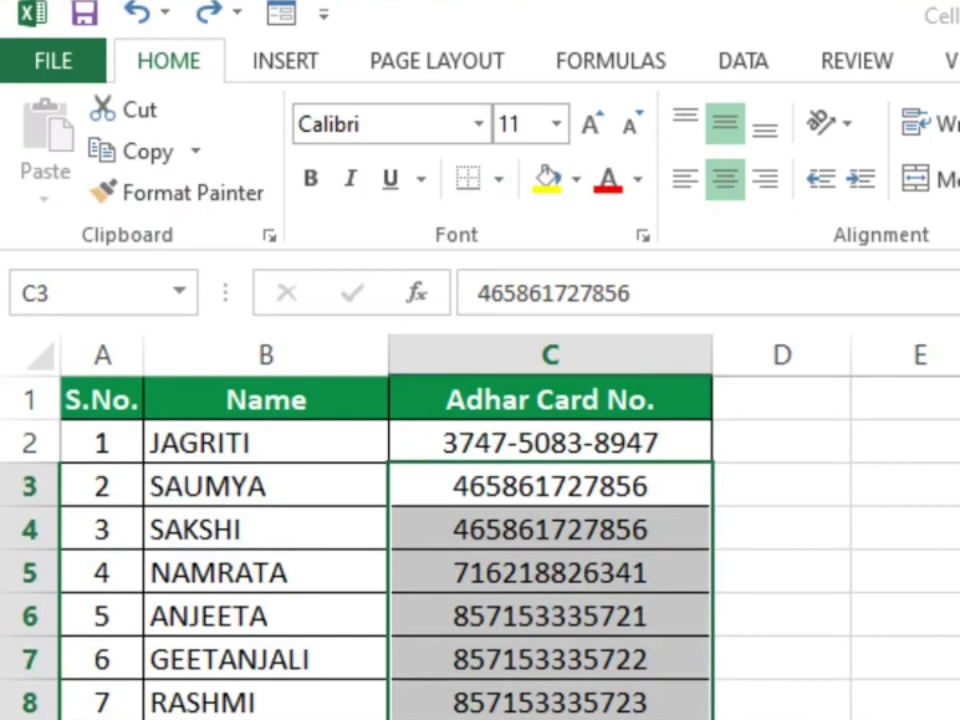
{"action": "key", "text": "ctrl+1"}
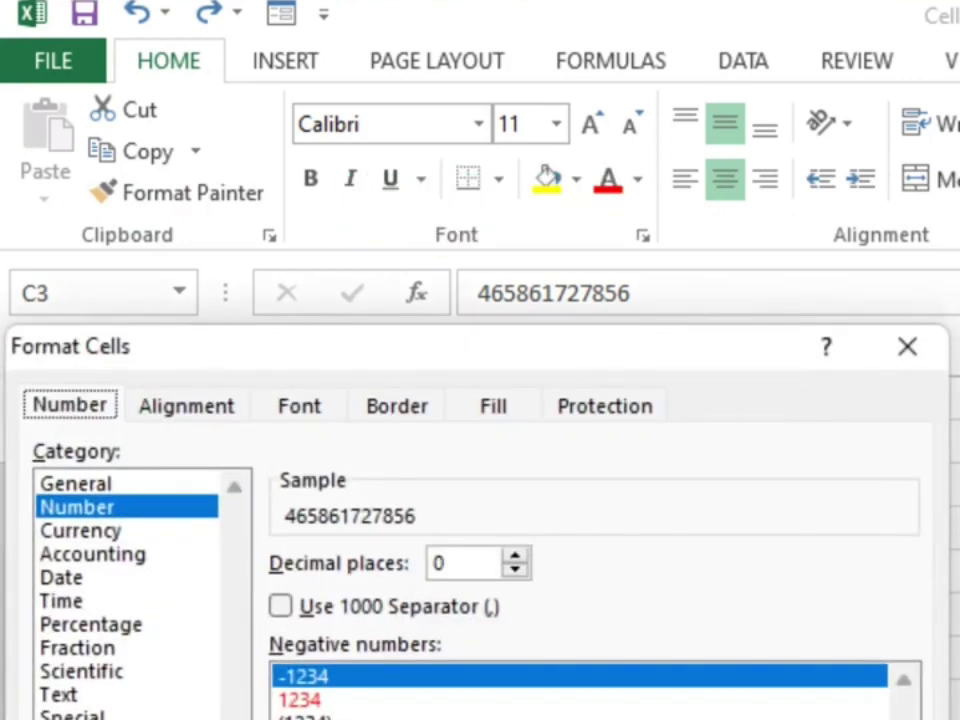
{"action": "key", "text": "alt+c"}
{"action": "key", "text": "End"}
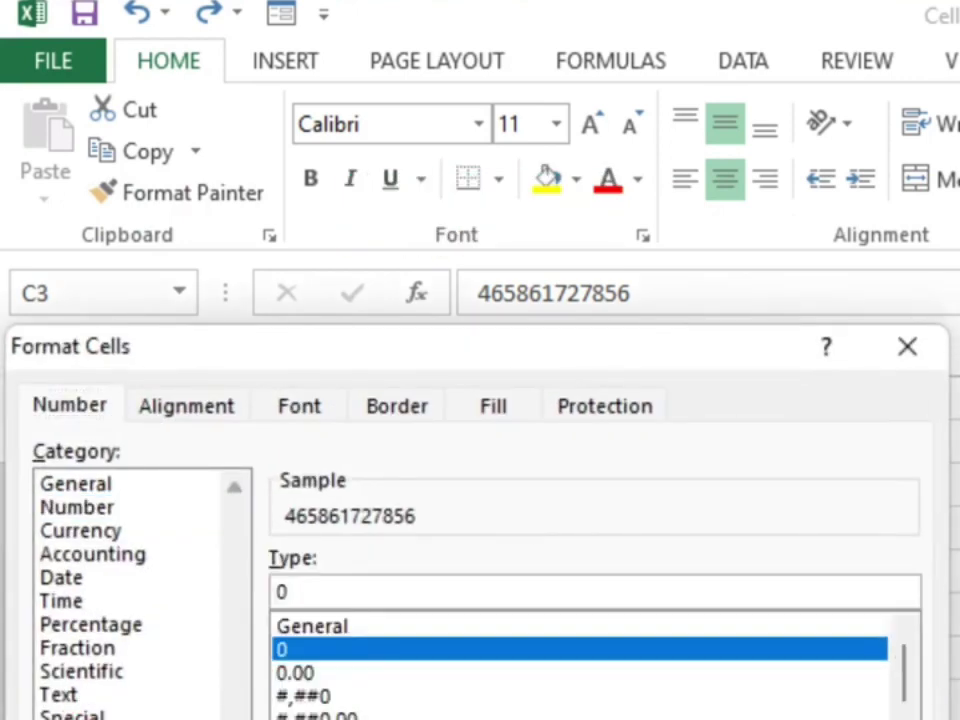
{"action": "left_click", "coordinate": [349, 589]}
{"action": "type", "text": "000"}
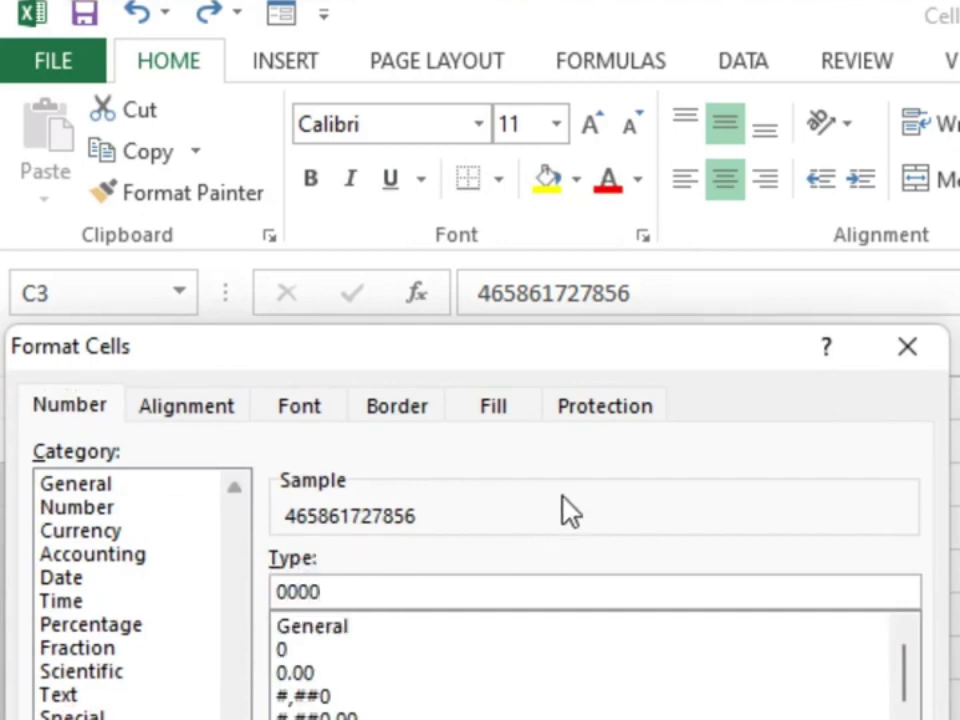
{"action": "type", "text": "-000"}
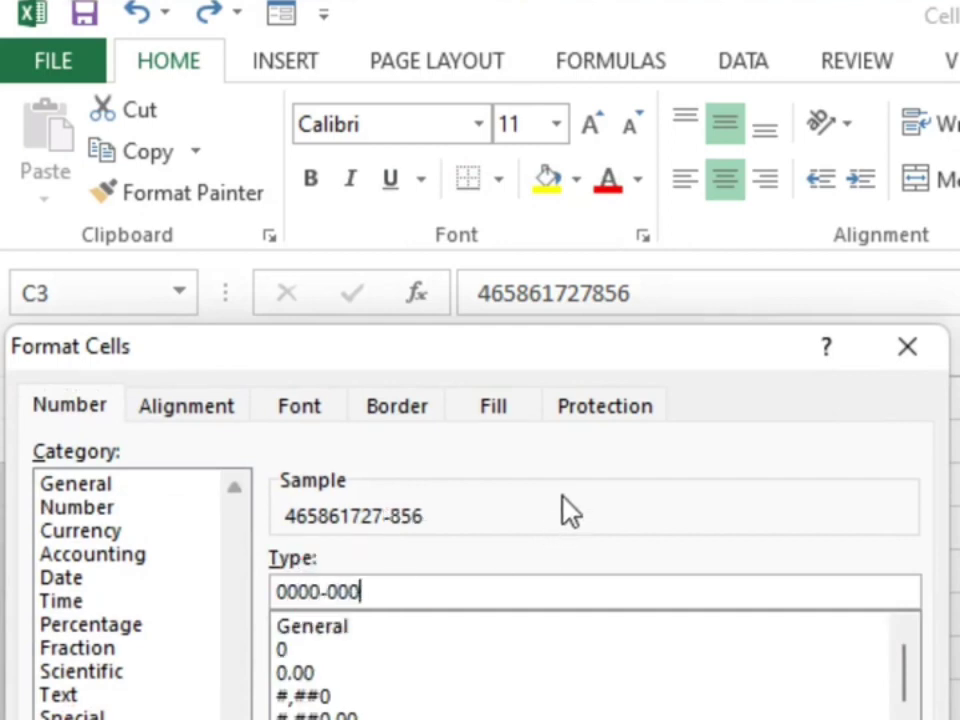
{"action": "type", "text": "0-"}
{"action": "type", "text": "0000"}
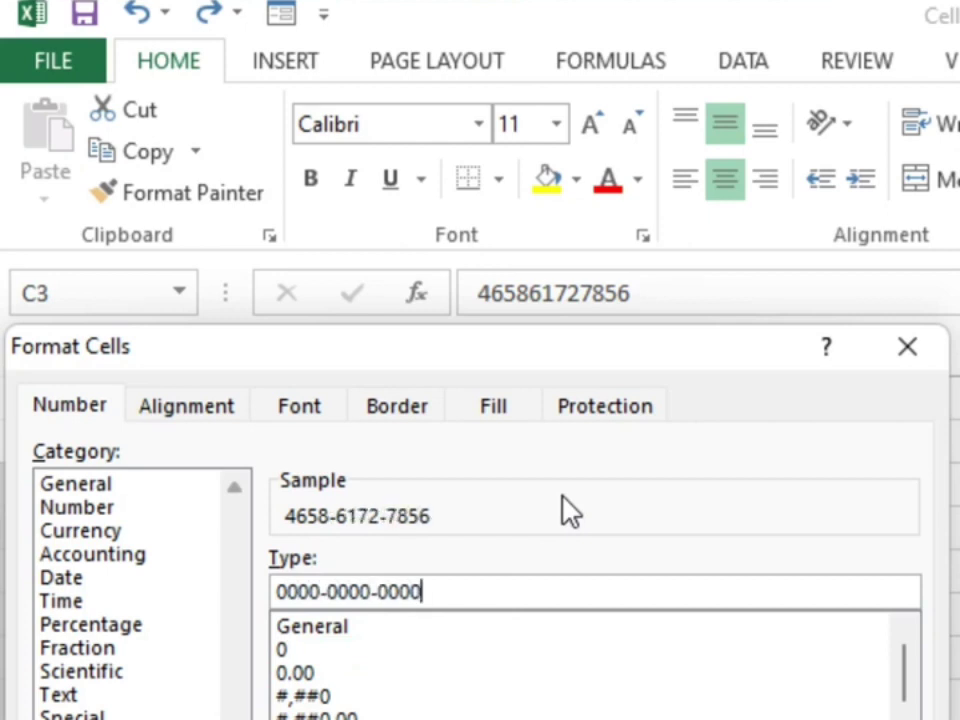
{"action": "key", "text": "Return"}
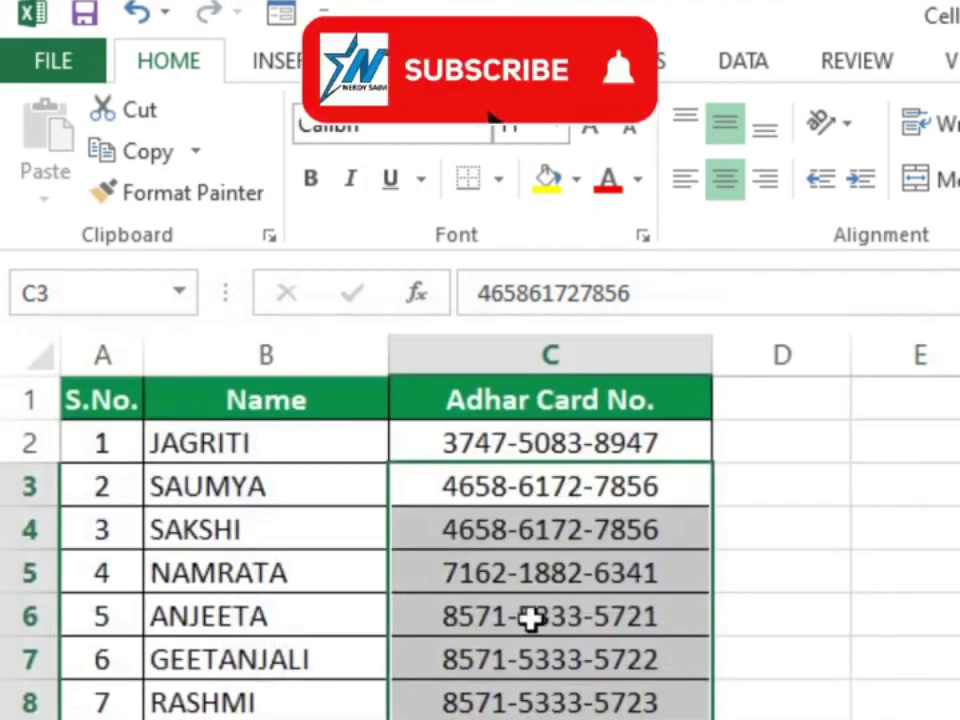
{"action": "left_click", "coordinate": [515, 672]}
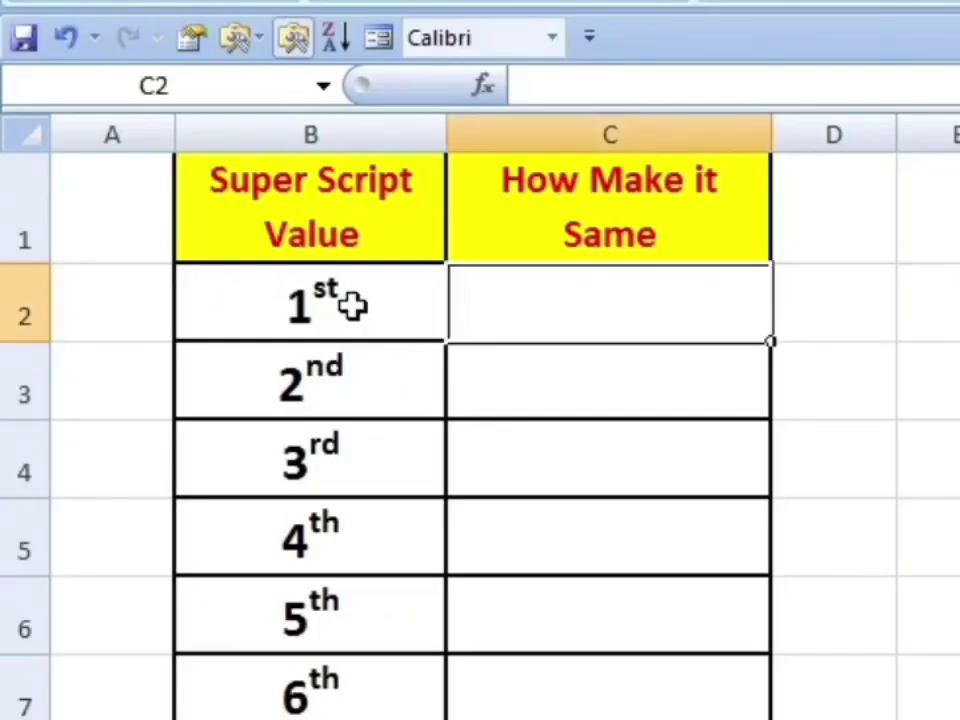
- Type 1st in C2 with a superscript 'st', then fill it down to 6th
{"action": "left_click_drag", "start_coordinate": [352, 306], "coordinate": [310, 715]}
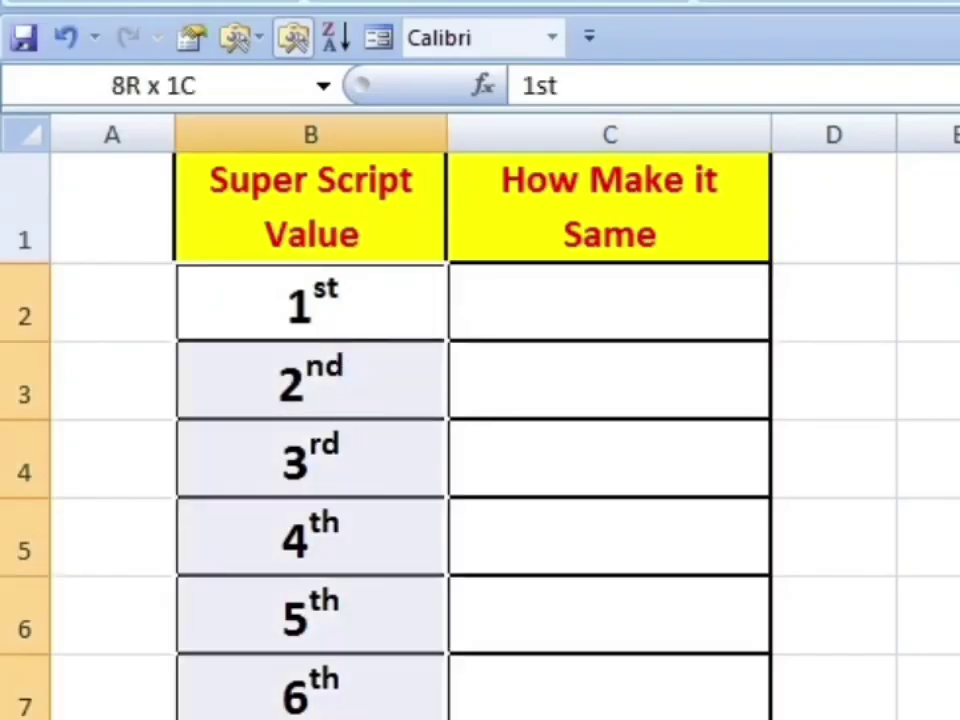
{"action": "left_click_drag", "start_coordinate": [639, 306], "coordinate": [650, 715]}
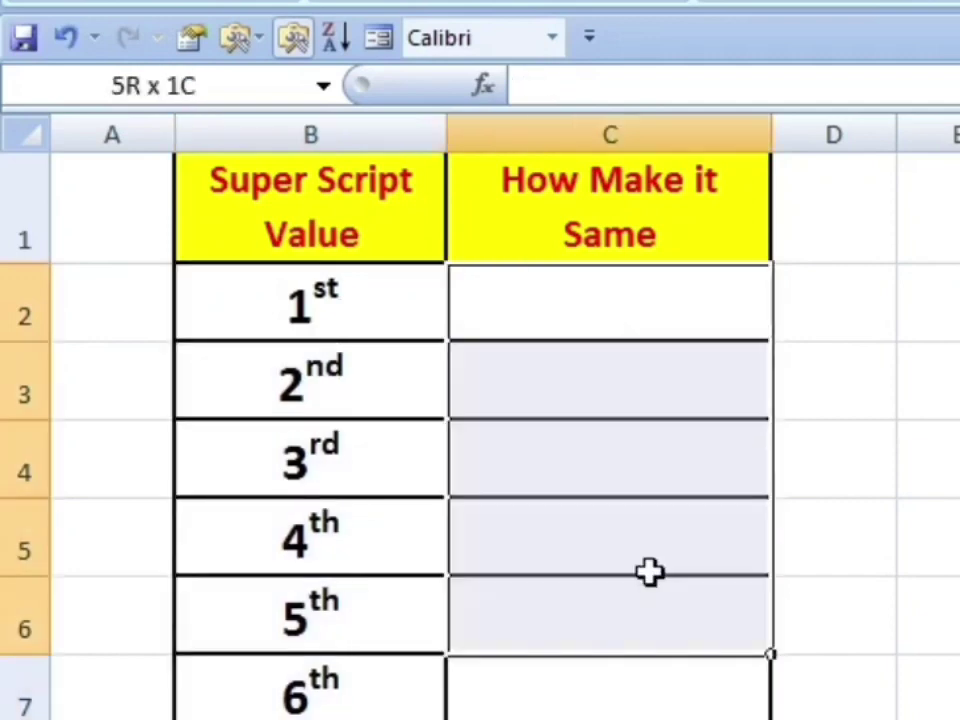
{"action": "left_click", "coordinate": [561, 302]}
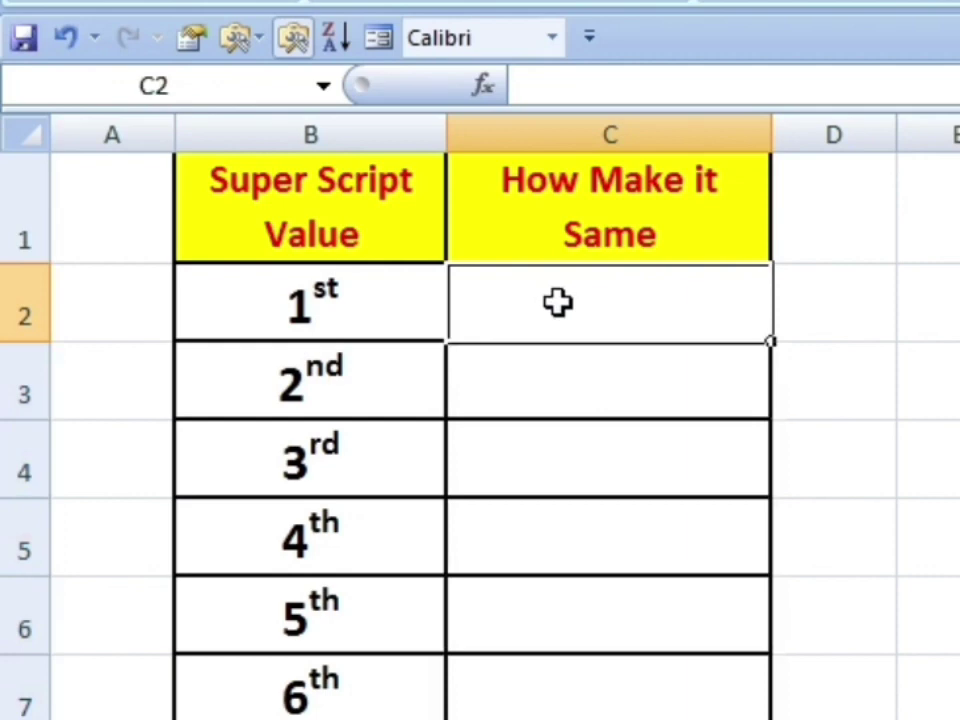
{"action": "type", "text": "1st"}
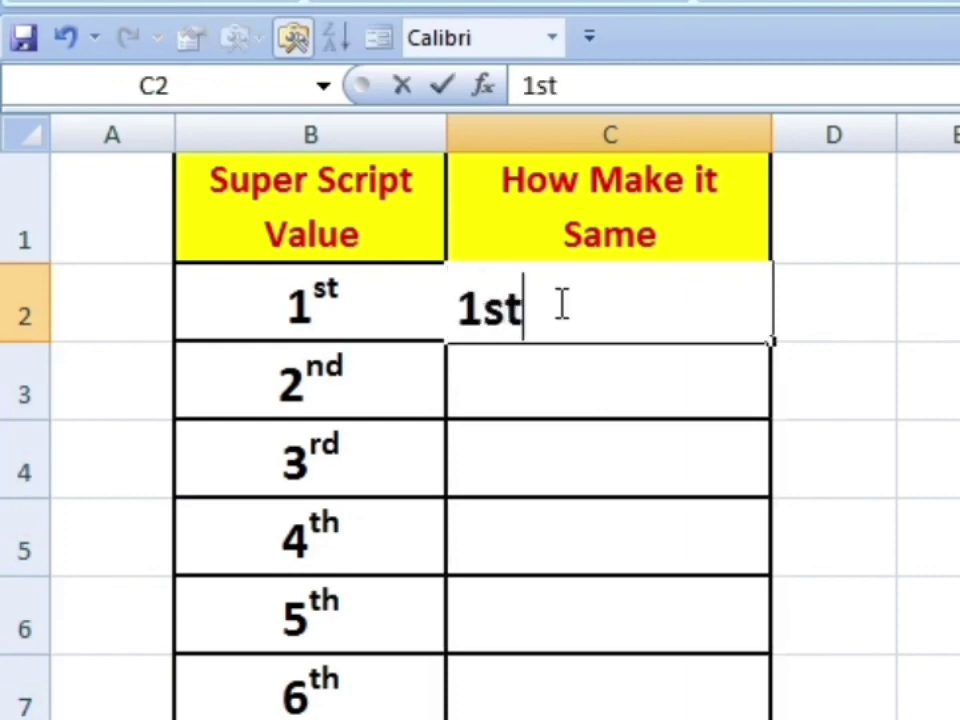
{"action": "mouse_move", "coordinate": [527, 306]}
{"action": "left_mouse_down"}
{"action": "mouse_move", "coordinate": [505, 318]}
{"action": "mouse_move", "coordinate": [486, 312]}
{"action": "left_mouse_up"}
{"action": "key", "text": "ctrl+1"}
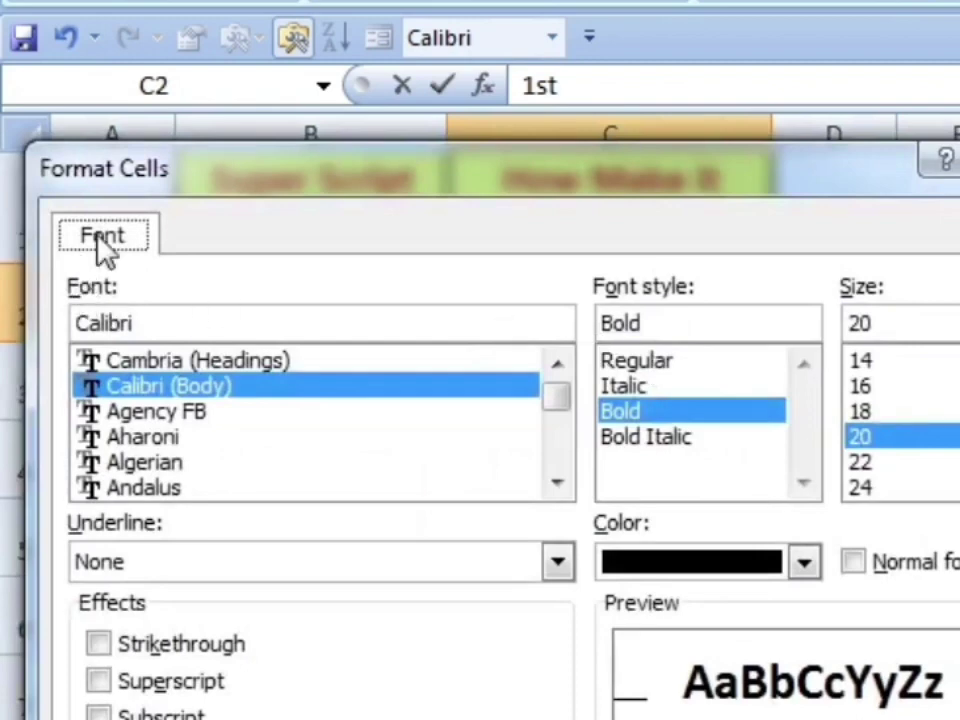
{"action": "left_click", "coordinate": [135, 688]}
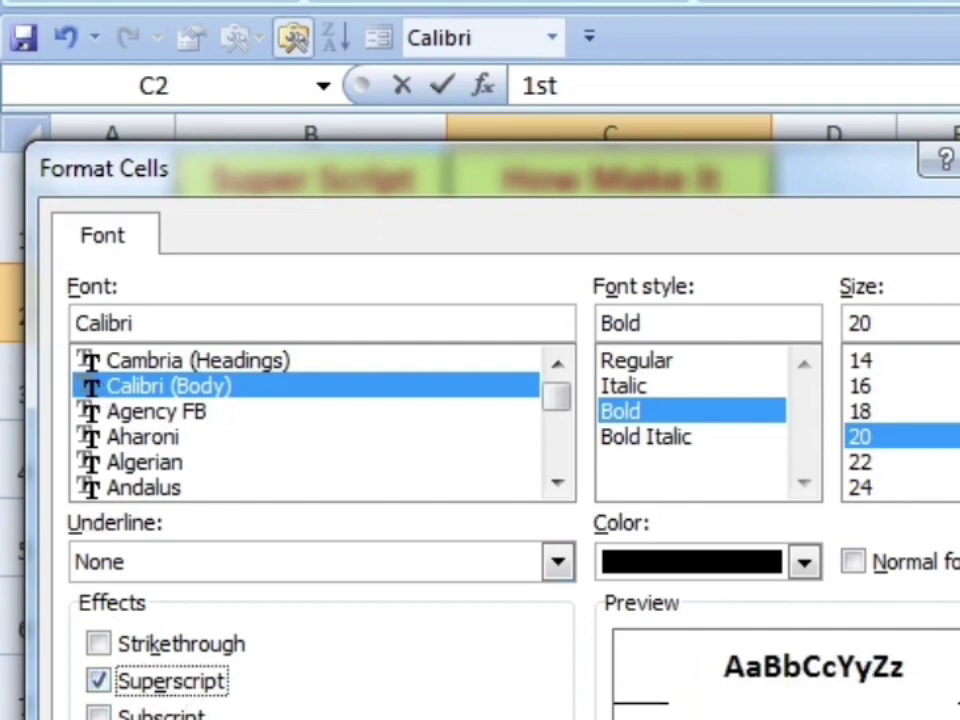
{"action": "key", "text": "Return"}
{"action": "key", "text": "Return"}
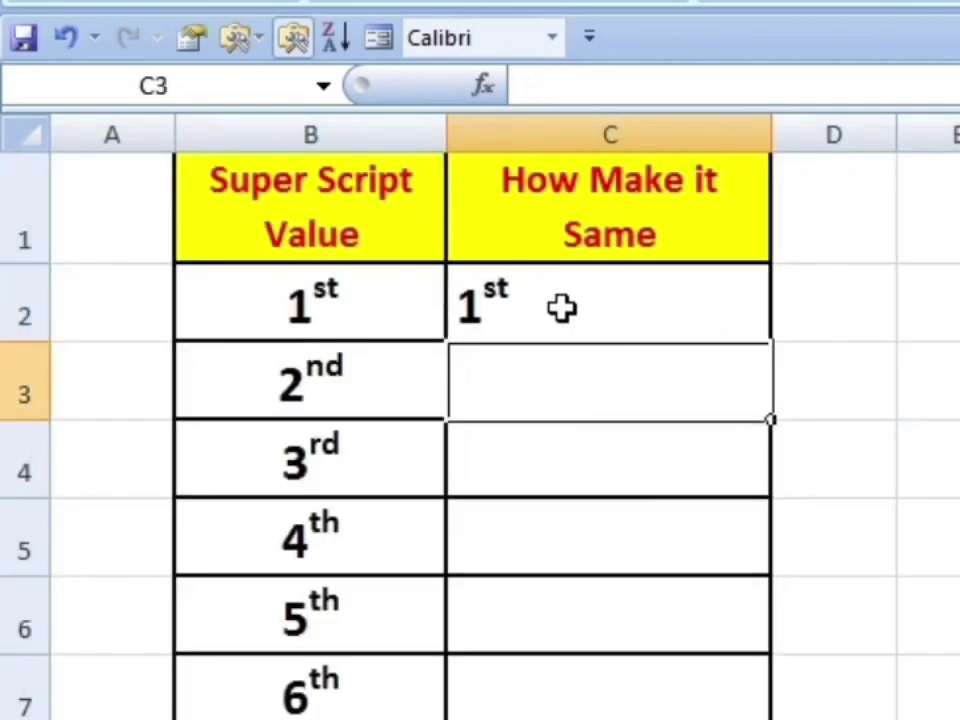
{"action": "left_click", "coordinate": [613, 317]}
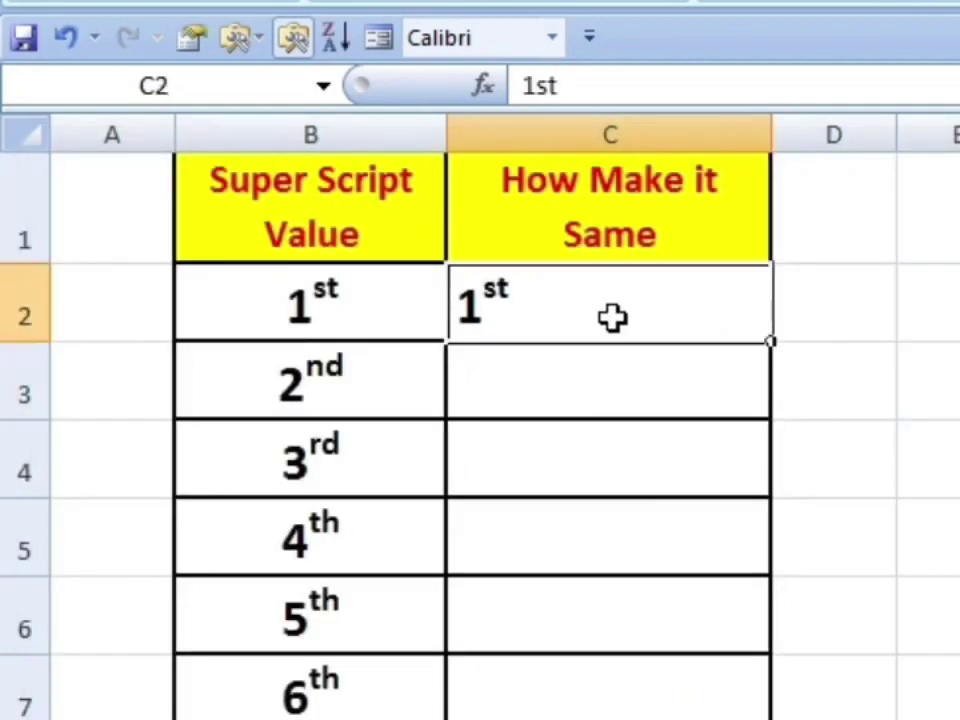
{"action": "double_click", "coordinate": [771, 341]}
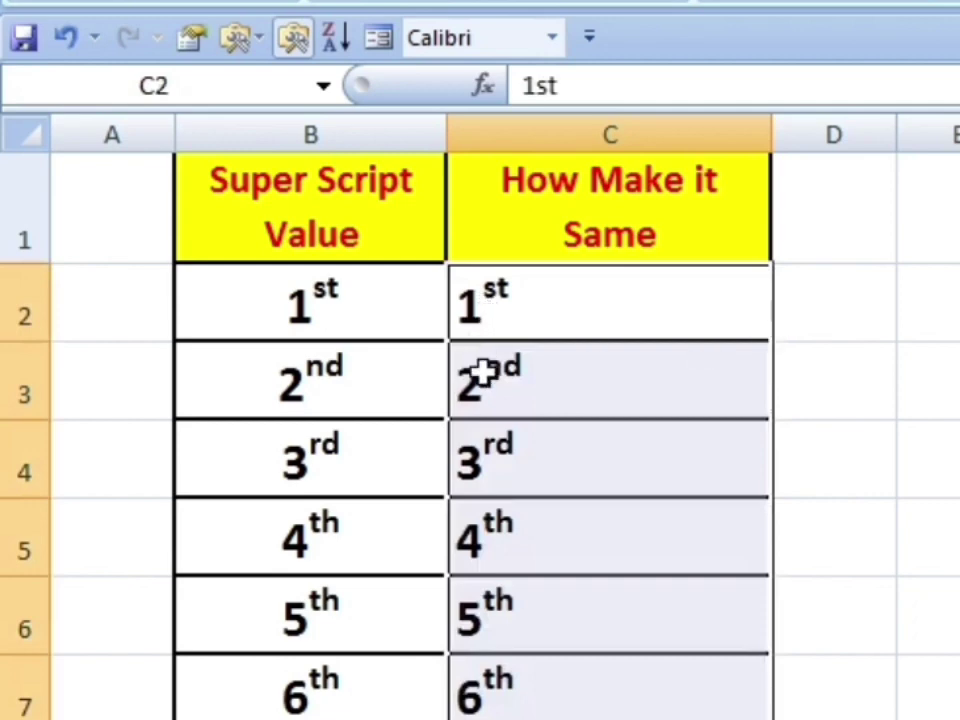